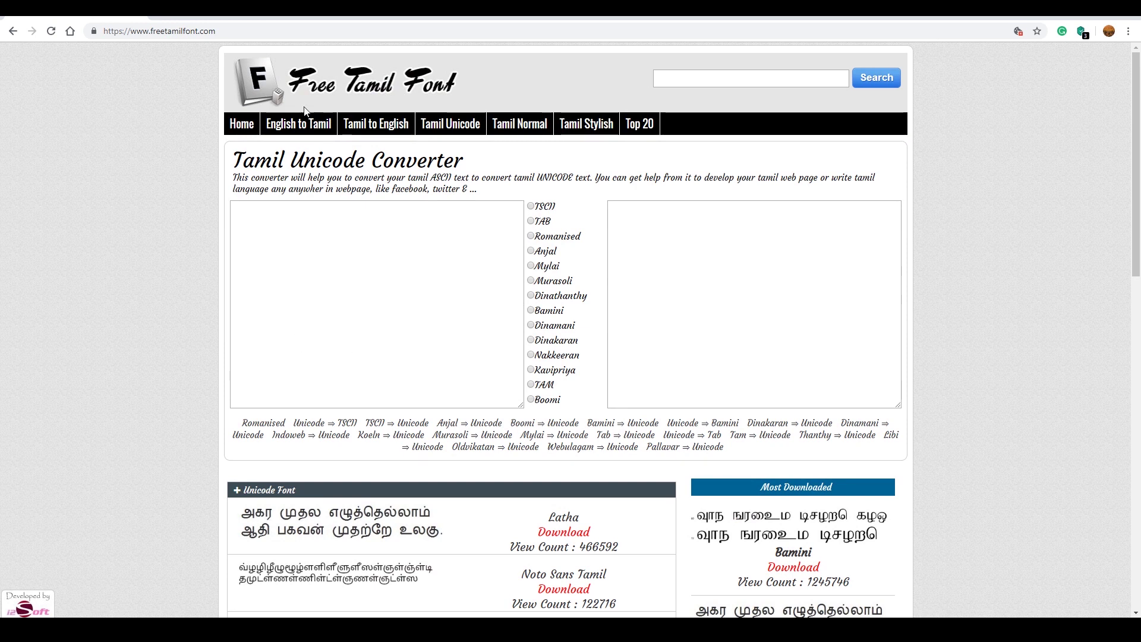
Browse the Free Tamil Font home page and preview the Tamil Unicode font category
scroll(300, 339, down, 1)
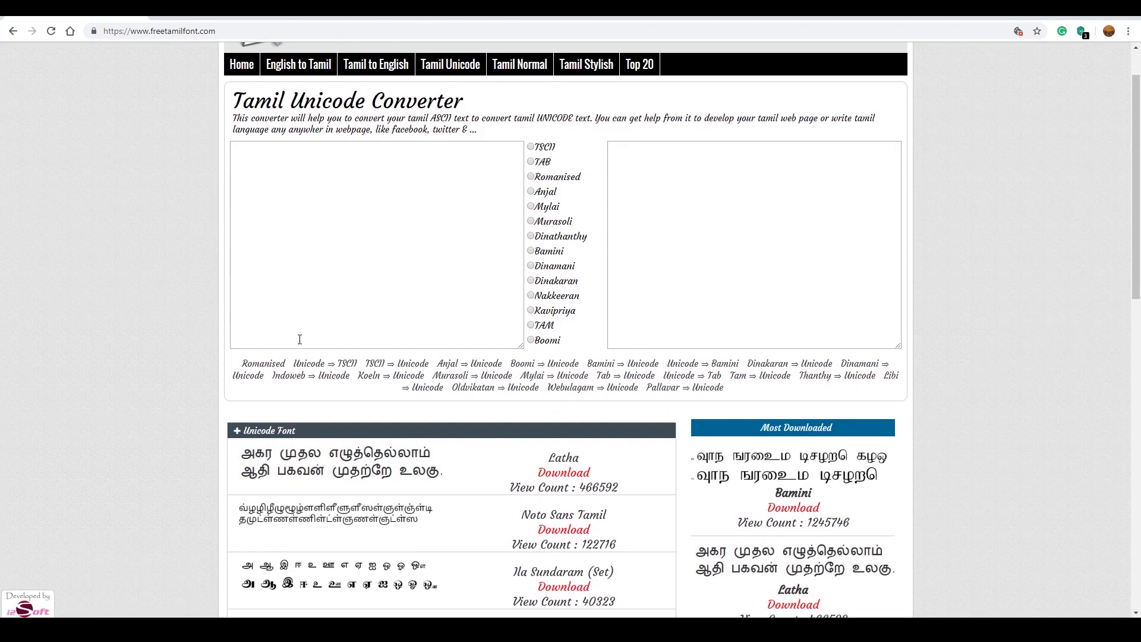
scroll(300, 339, down, 2)
scroll(215, 356, down, 3)
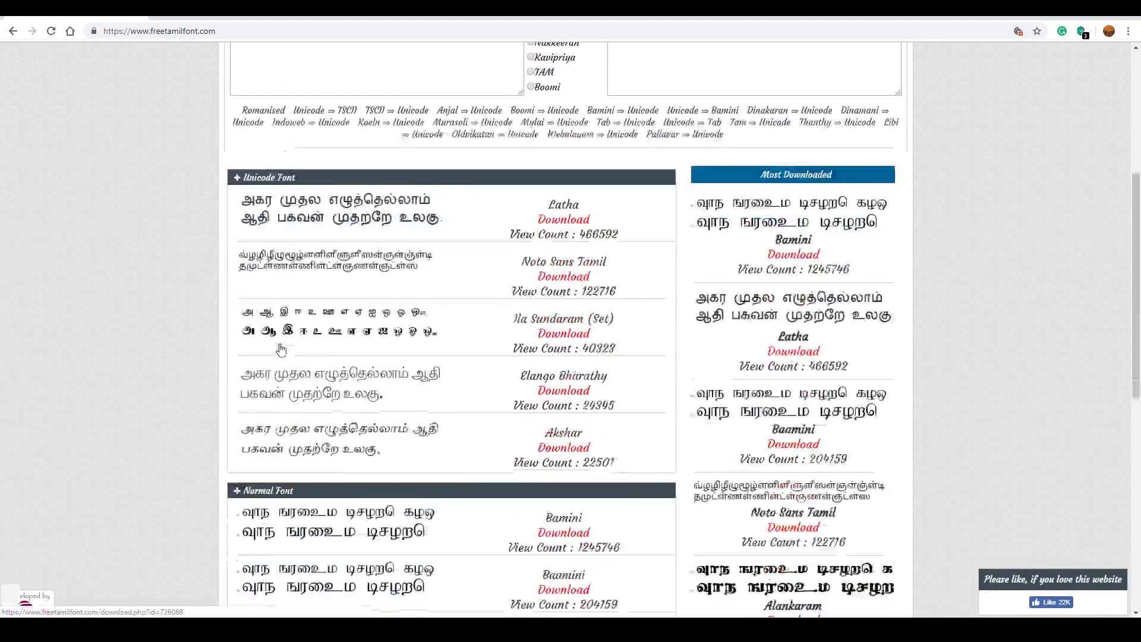
scroll(215, 356, down, 4)
scroll(216, 355, down, 1)
scroll(215, 356, up, 4)
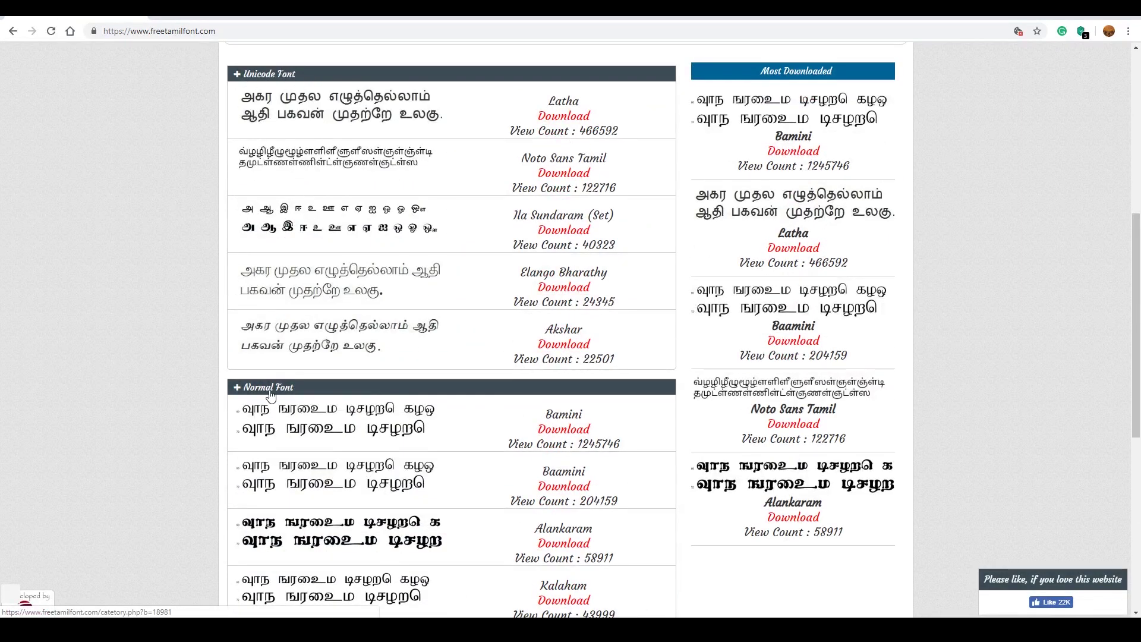
scroll(224, 486, down, 2)
scroll(224, 486, down, 1)
scroll(224, 486, down, 4)
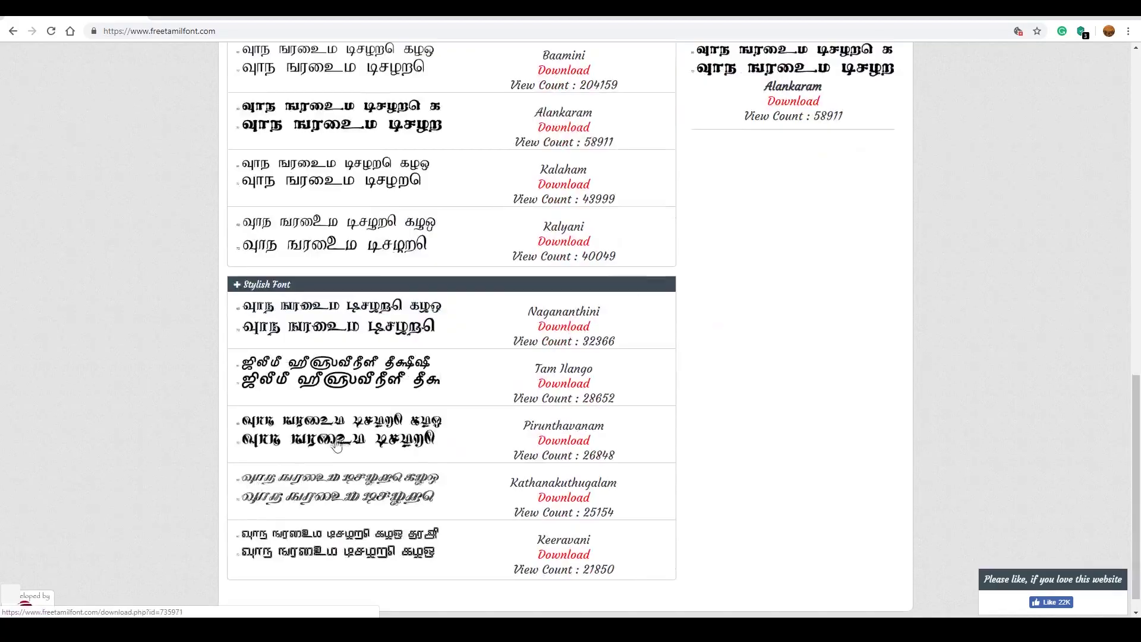
scroll(343, 371, up, 7)
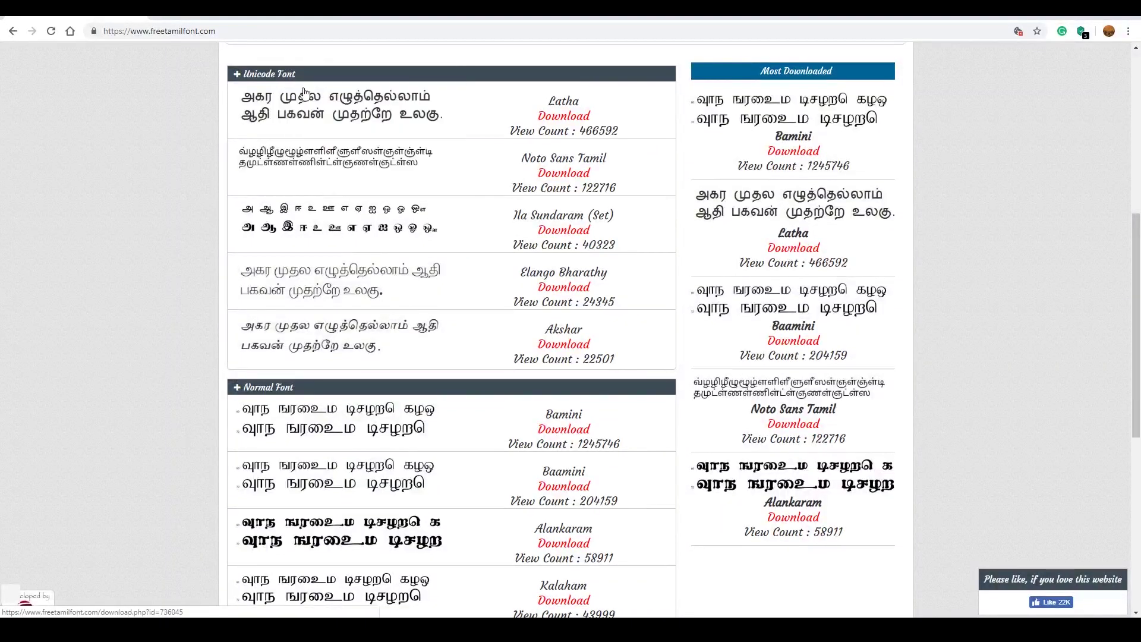
click(269, 74)
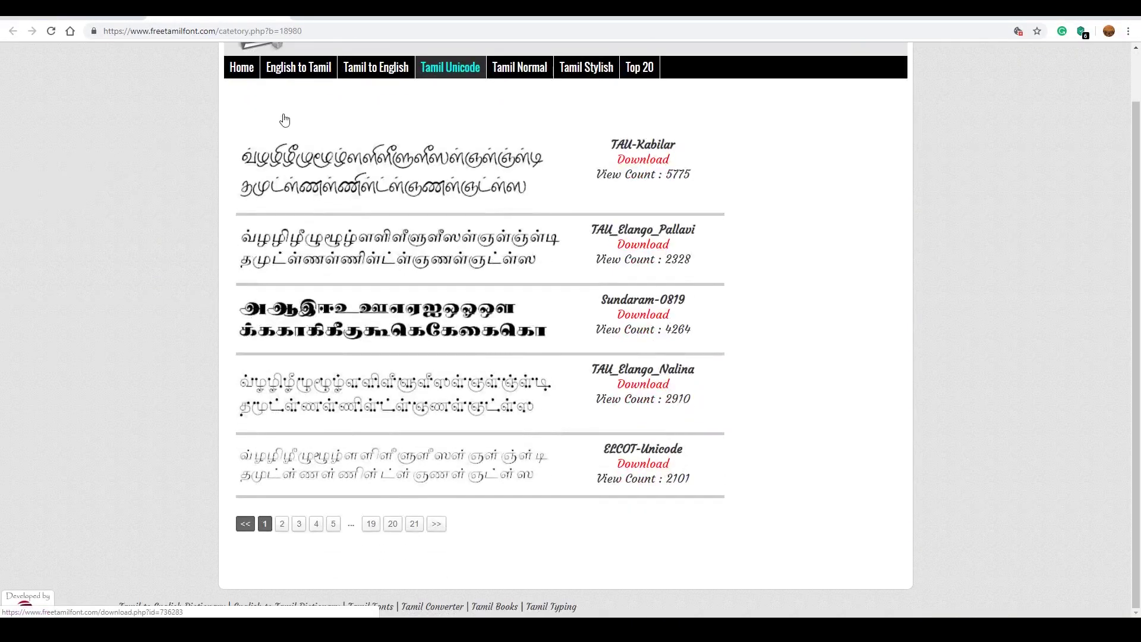
key(alt+Left)
Open the Normal and Stylish font categories in new tabs and compare the category tabs
right_click(265, 383)
click(280, 389)
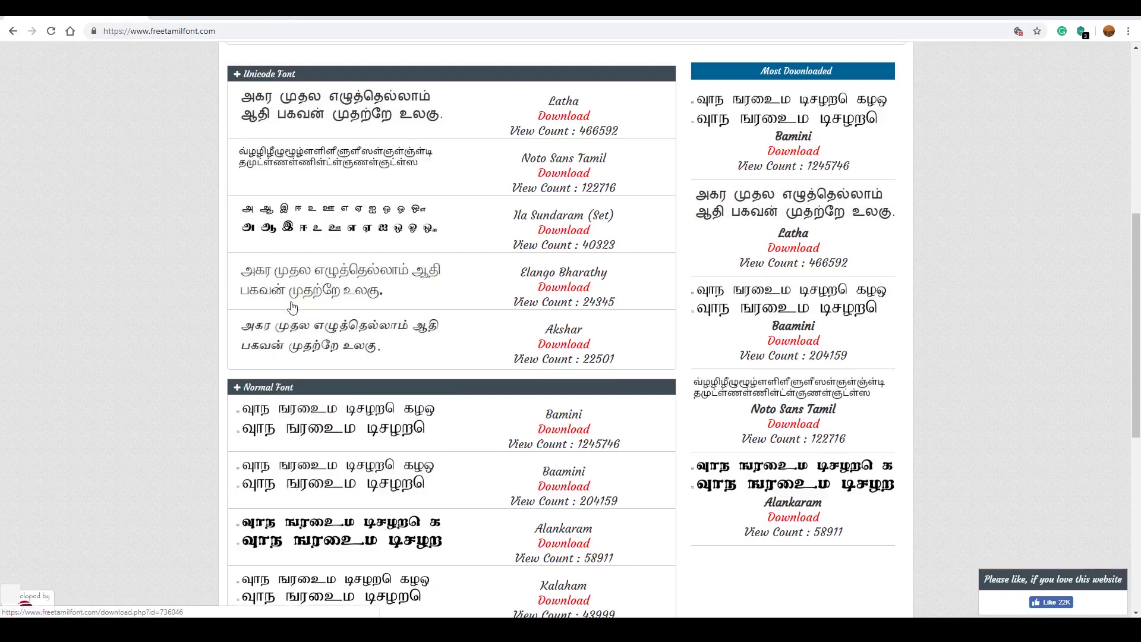
scroll(290, 419, down, 4)
right_click(269, 463)
key(Escape)
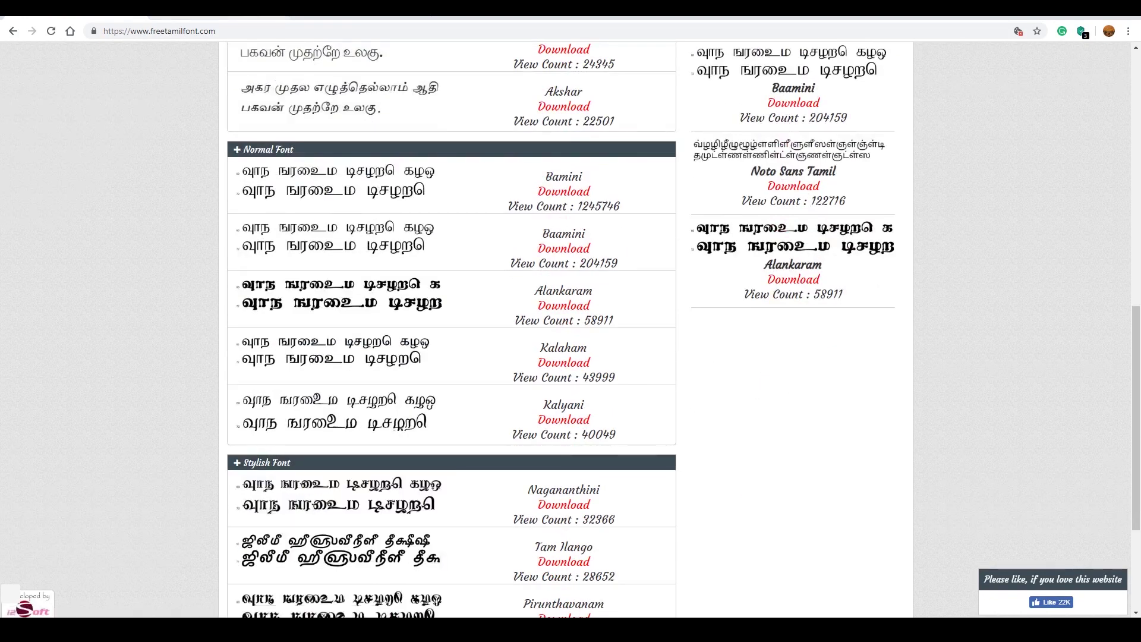
key(alt+Right)
key(ctrl+Tab)
scroll(255, 517, down, 1)
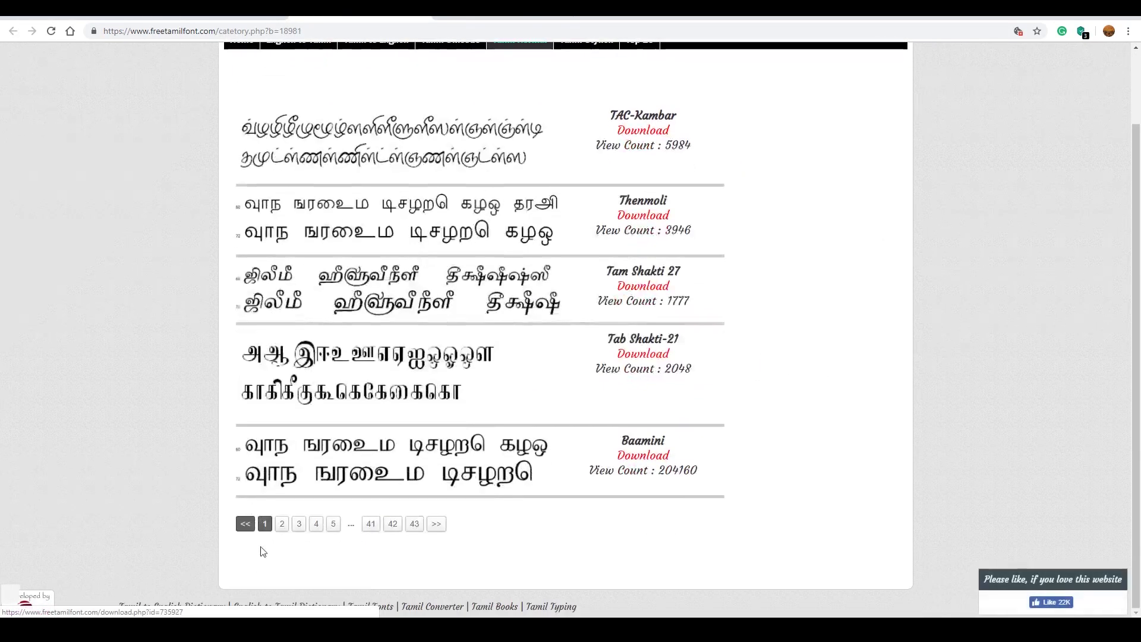
key(ctrl+Tab)
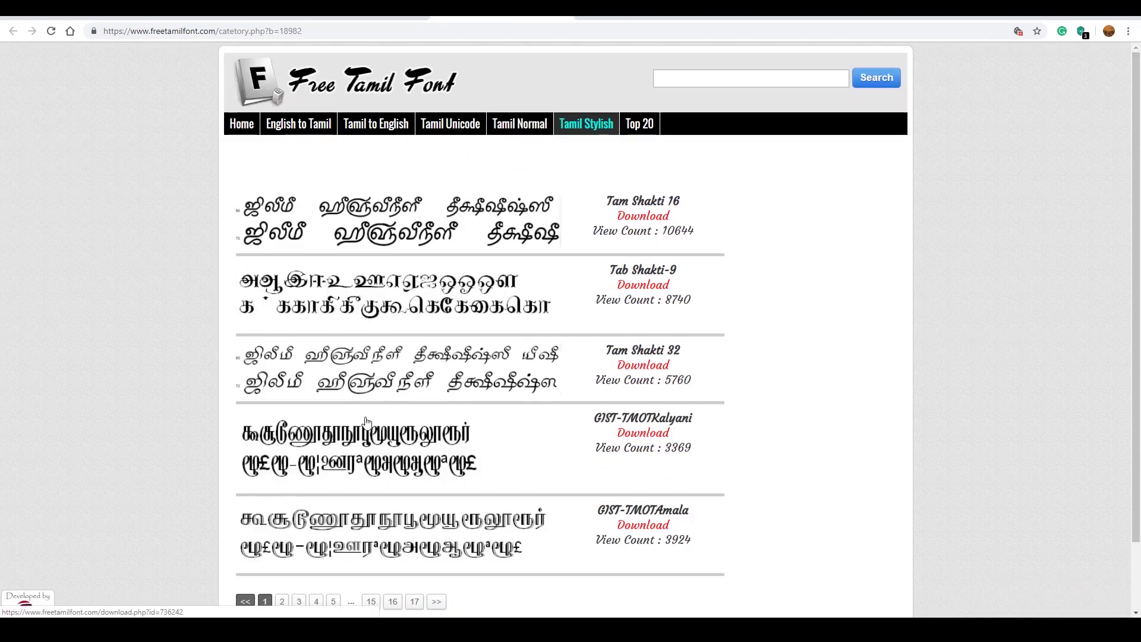
scroll(366, 435, down, 1)
scroll(366, 435, up, 2)
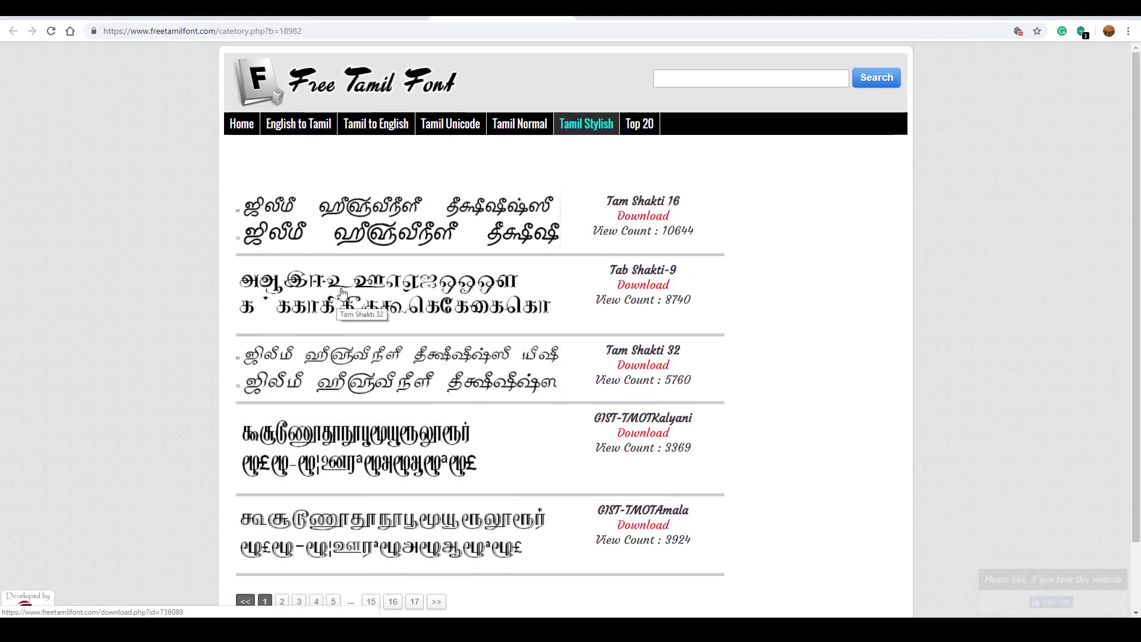
key(ctrl+shift+Tab)
key(ctrl+shift+Tab)
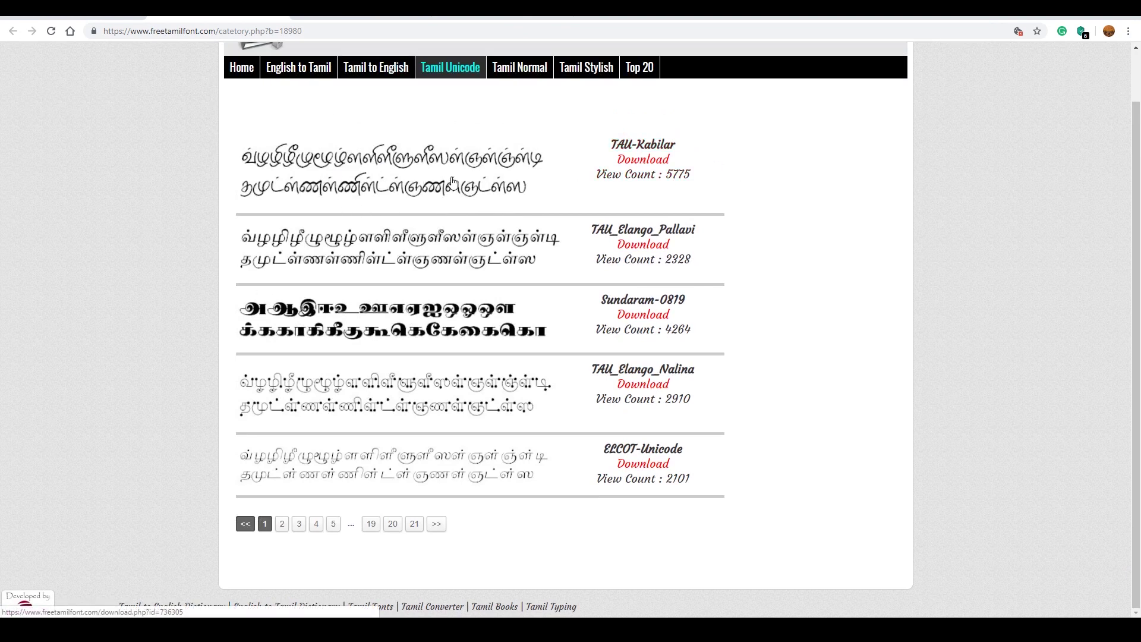
Request the TAU-Kabilar font download and submit the captcha code
click(631, 165)
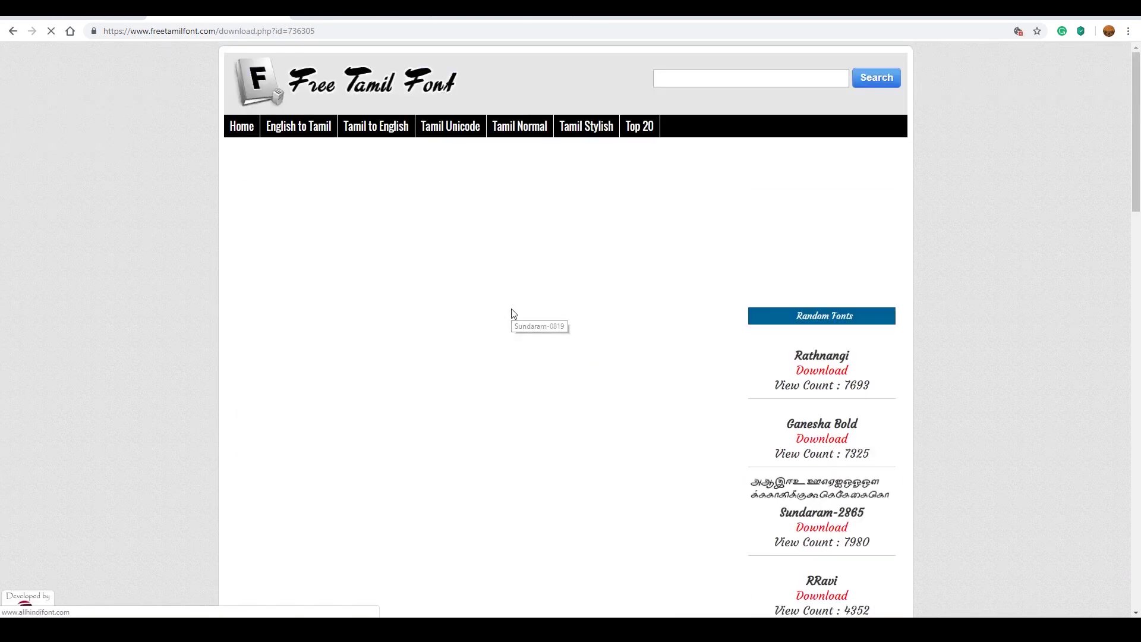
scroll(474, 439, down, 6)
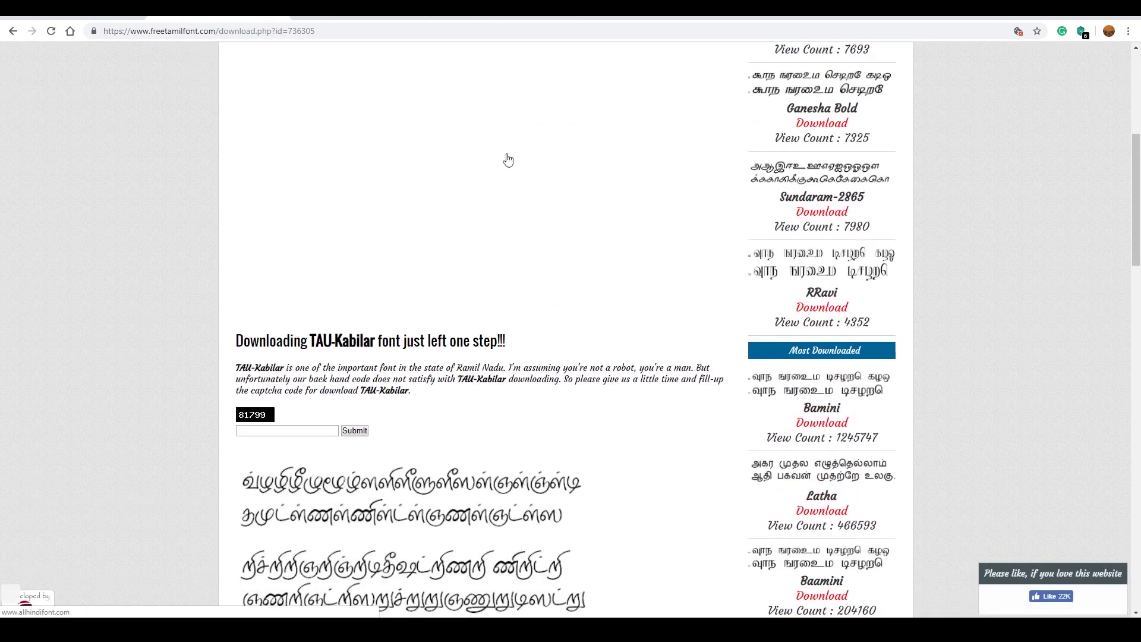
scroll(367, 358, down, 2)
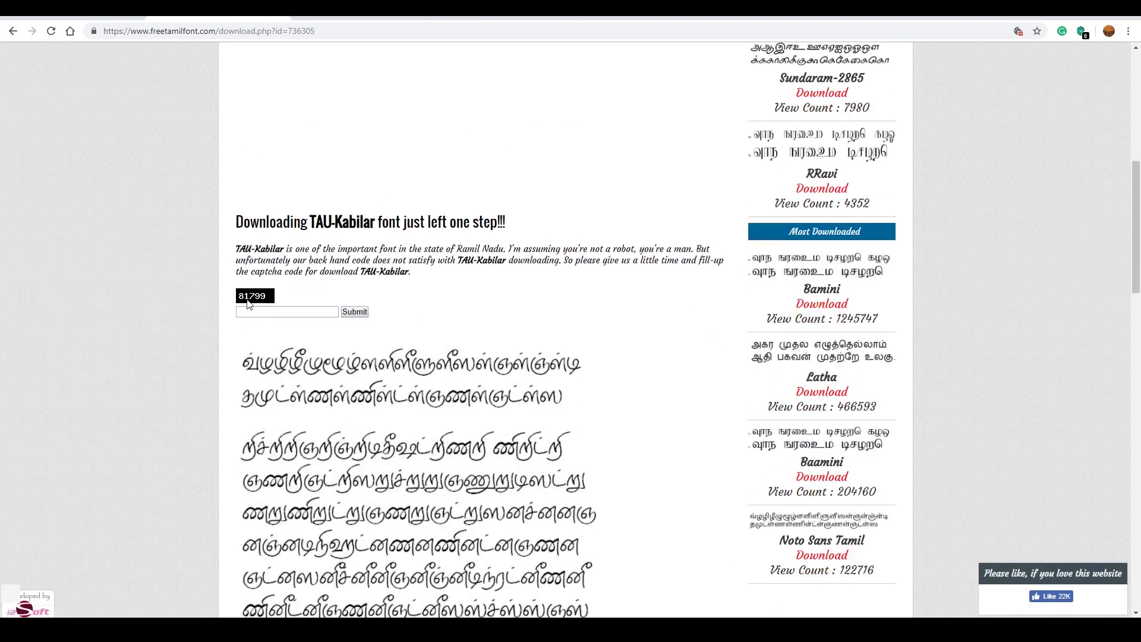
click(255, 312)
double_click(261, 314)
click(280, 314)
click(345, 314)
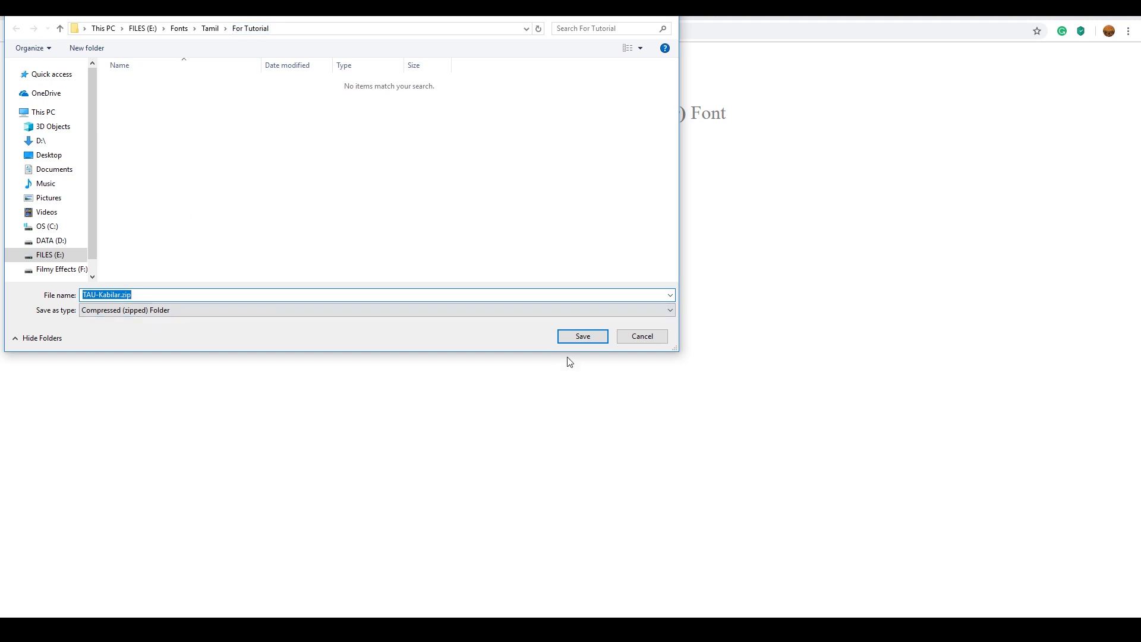
Save TAU-Kabilar.zip to E:\Fonts\Tamil\For Tutorial and show it in its folder
click(565, 338)
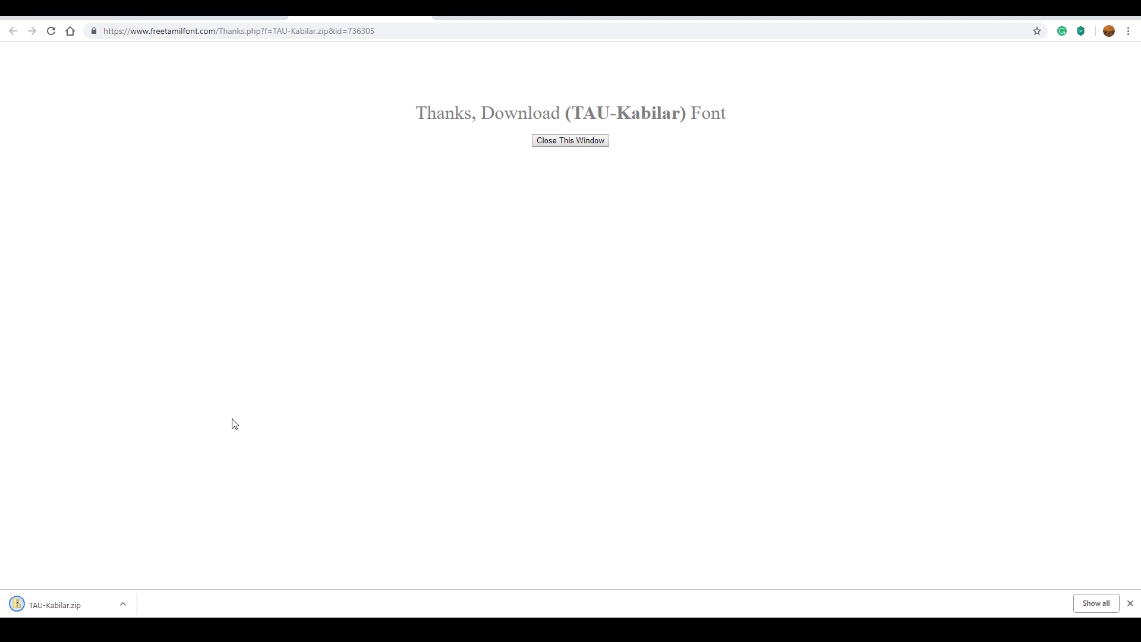
key(ctrl+w)
key(ctrl+w)
scroll(332, 353, down, 4)
scroll(331, 353, up, 18)
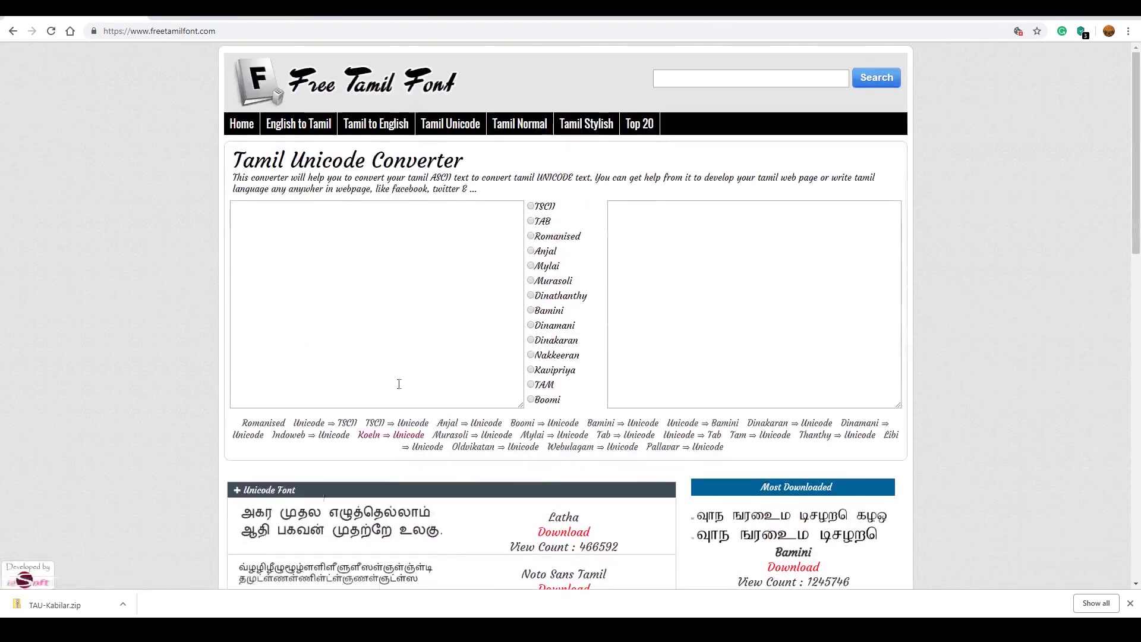
click(122, 604)
click(151, 559)
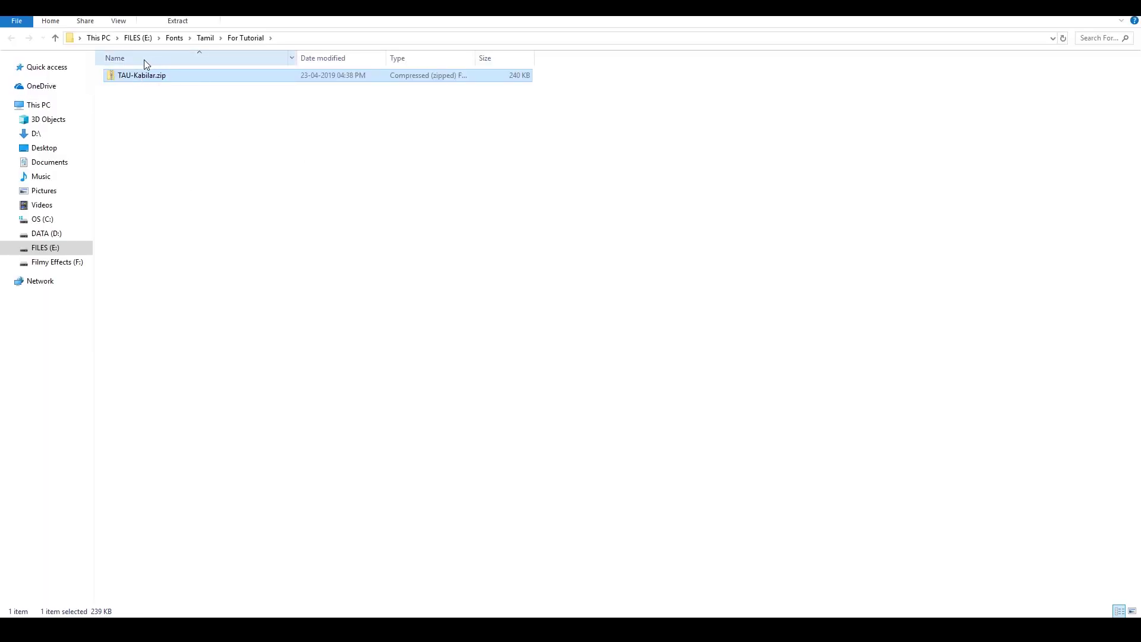
Extract TAU-Kabilar.zip into a TAU-Kabilar folder and open that folder
right_click(143, 77)
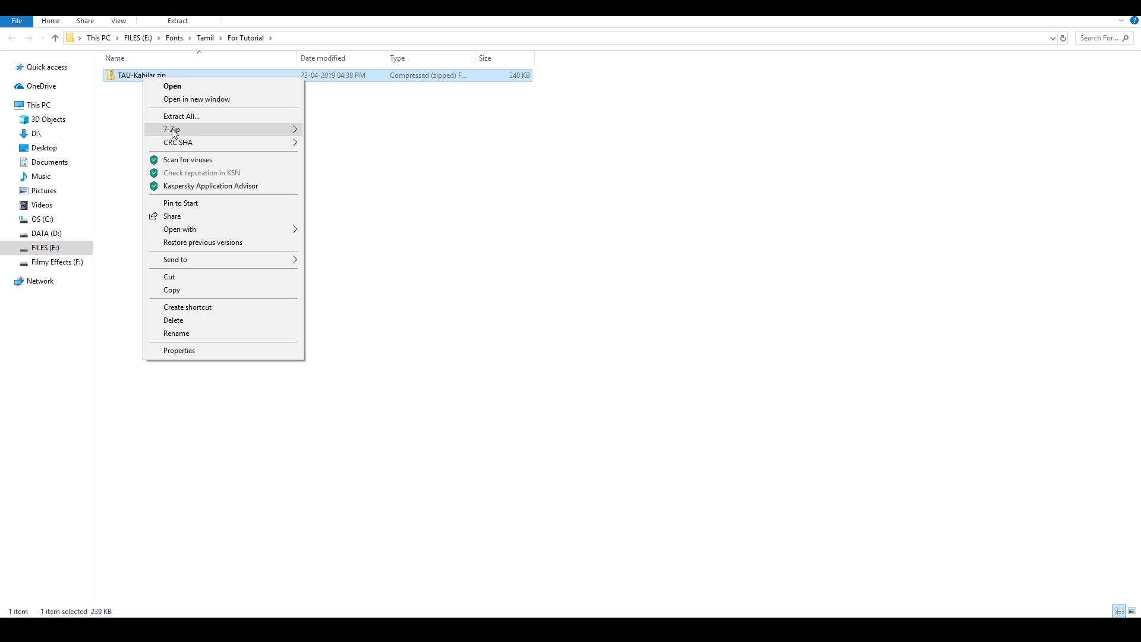
mouse_move(177, 130)
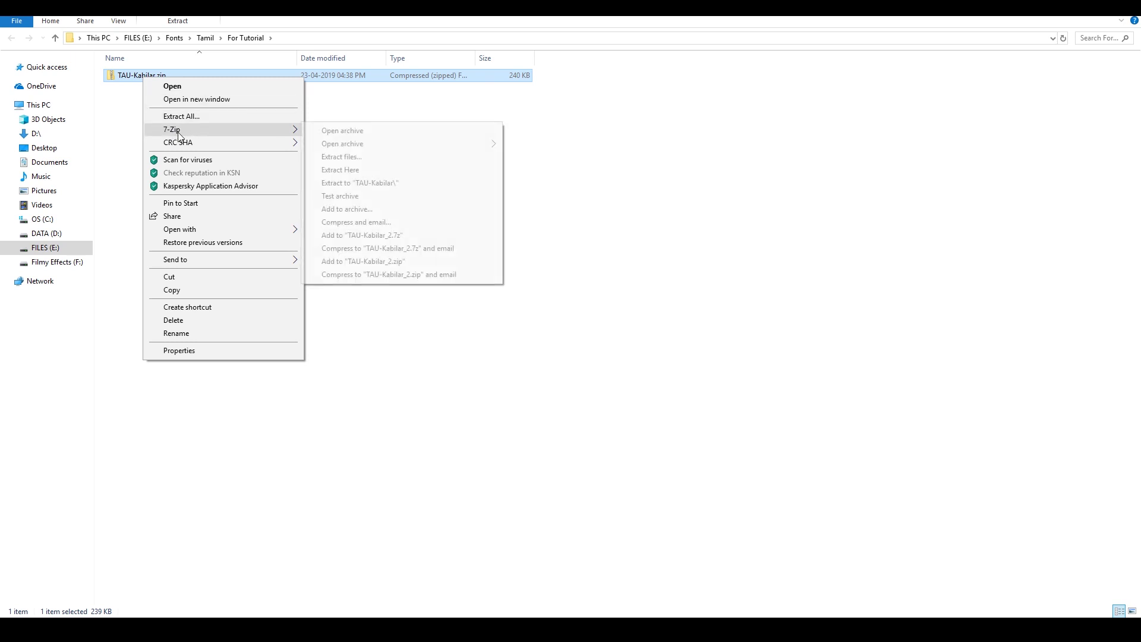
click(383, 188)
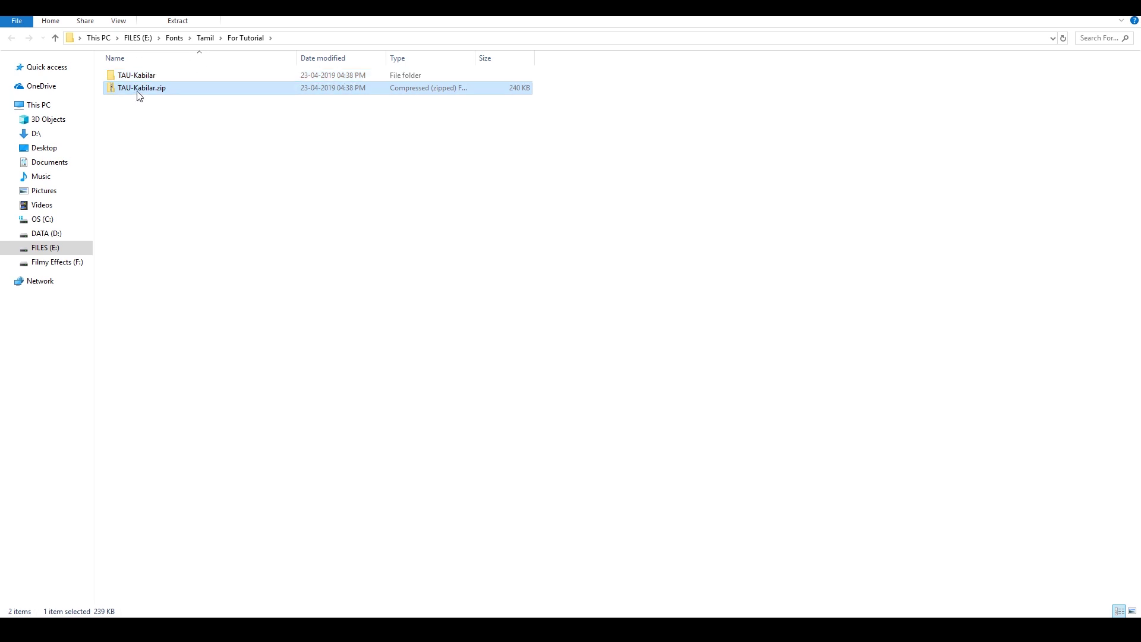
double_click(142, 80)
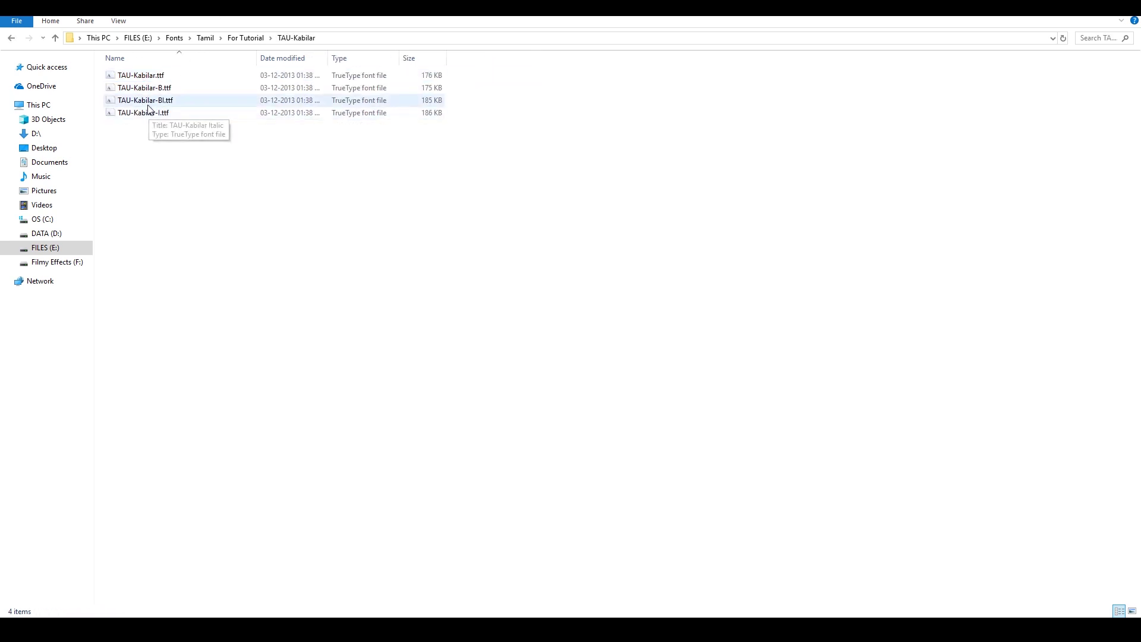
Install all four TAU-Kabilar TrueType font files in Windows
drag(141, 150, 152, 77)
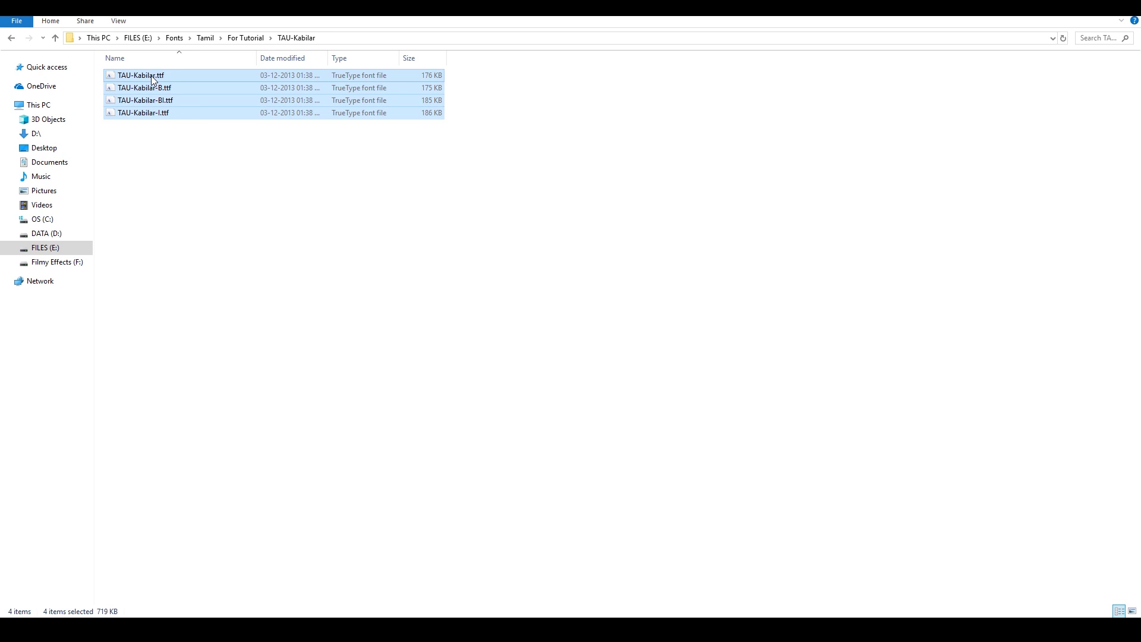
right_click(146, 96)
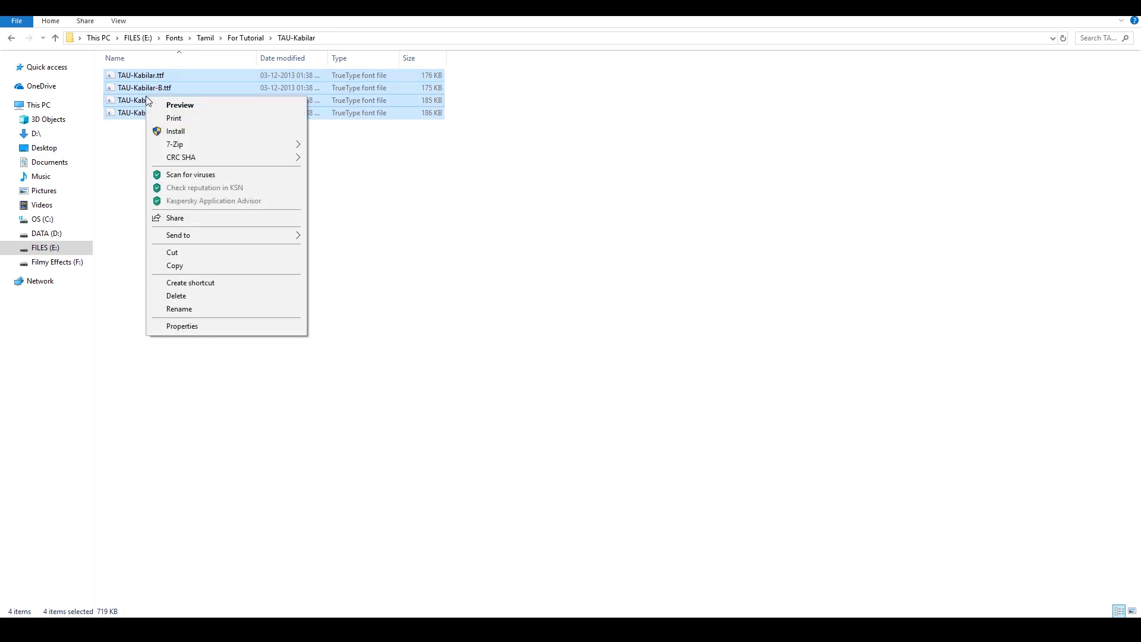
click(176, 133)
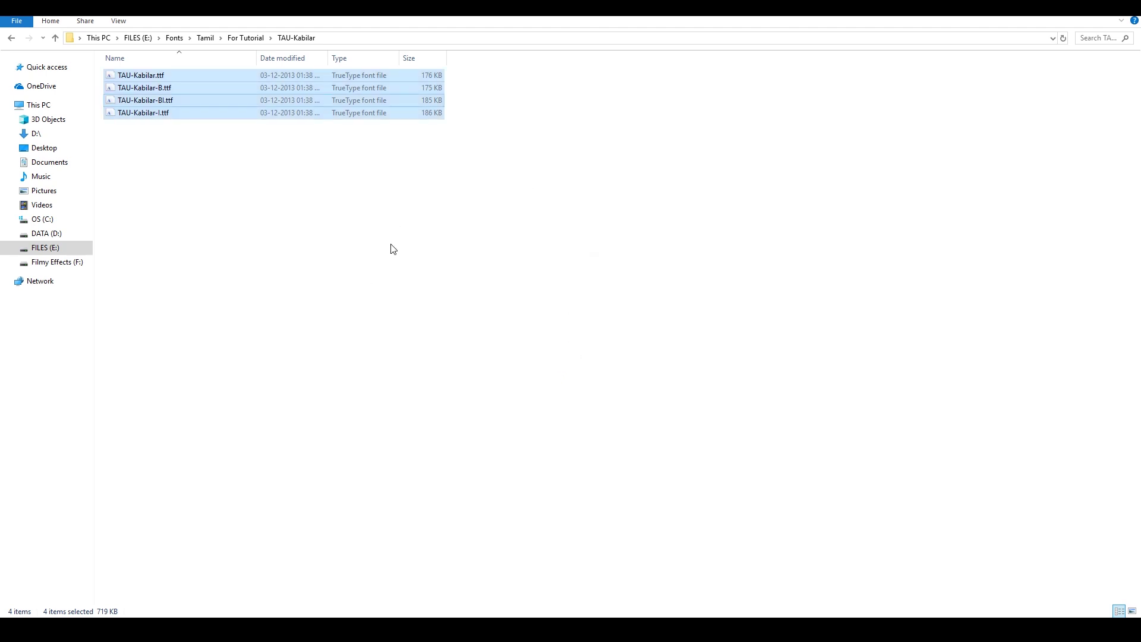
click(214, 161)
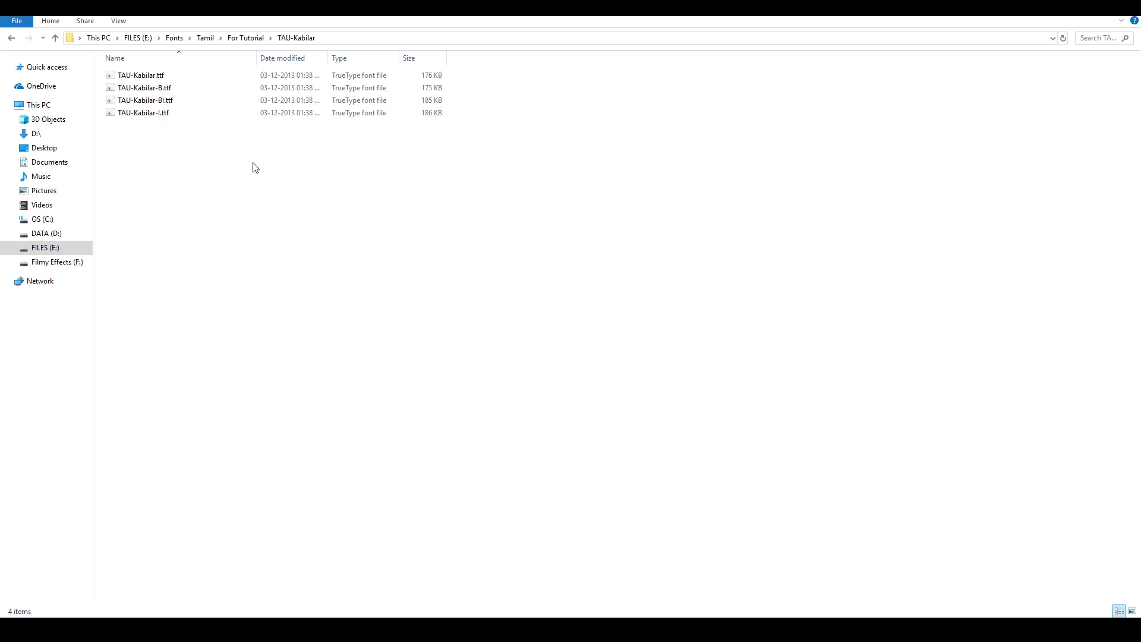
key(alt+Tab)
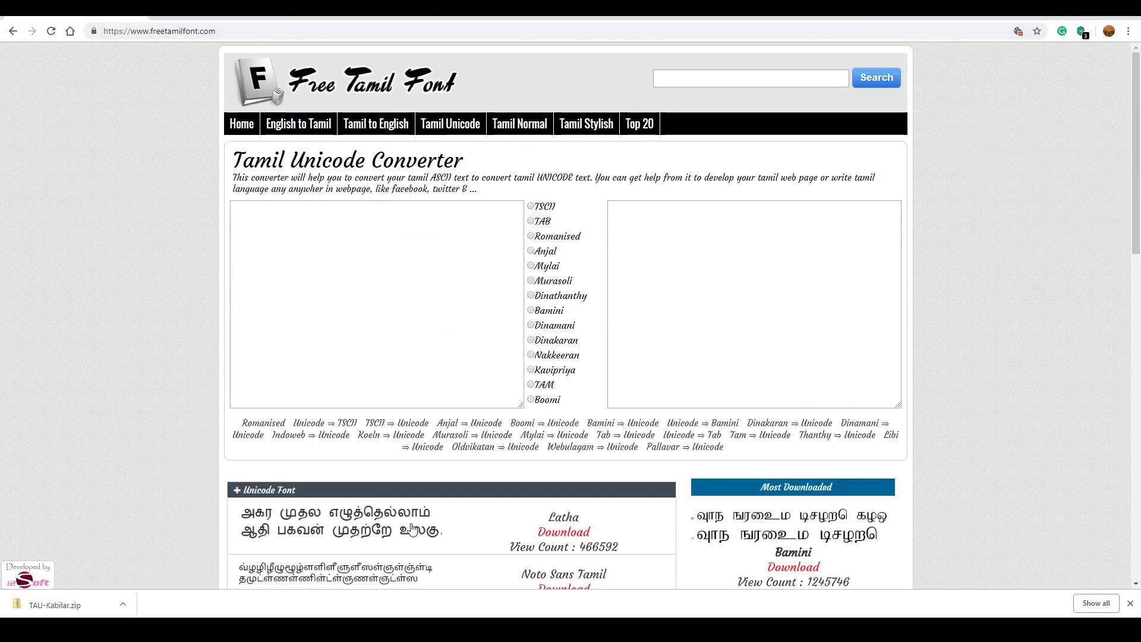
key(alt+Tab)
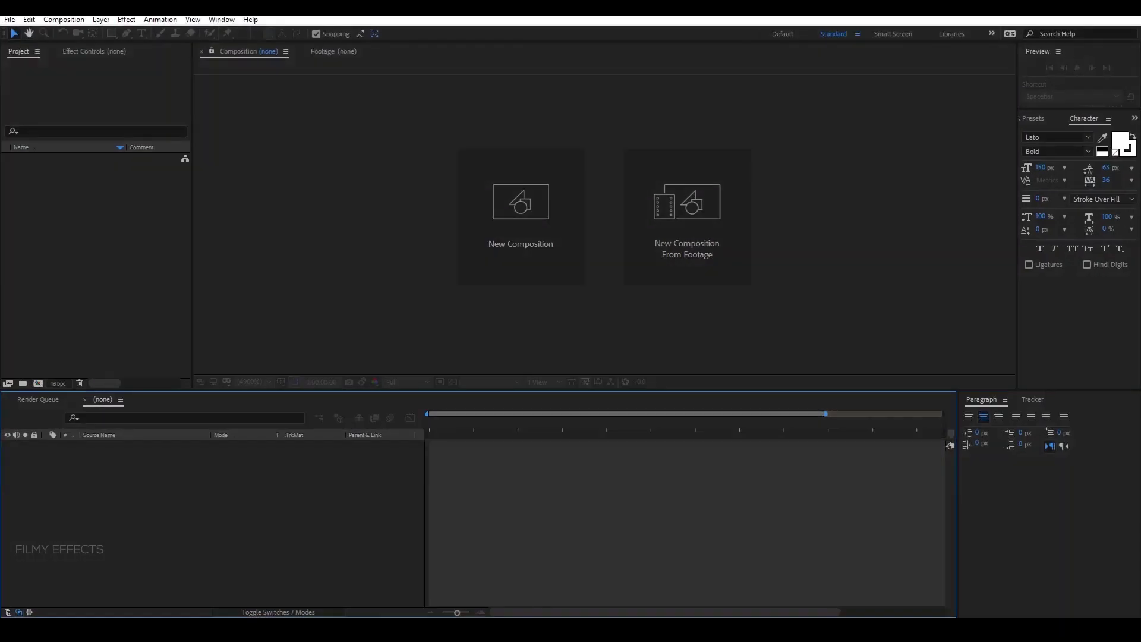
right_click(84, 240)
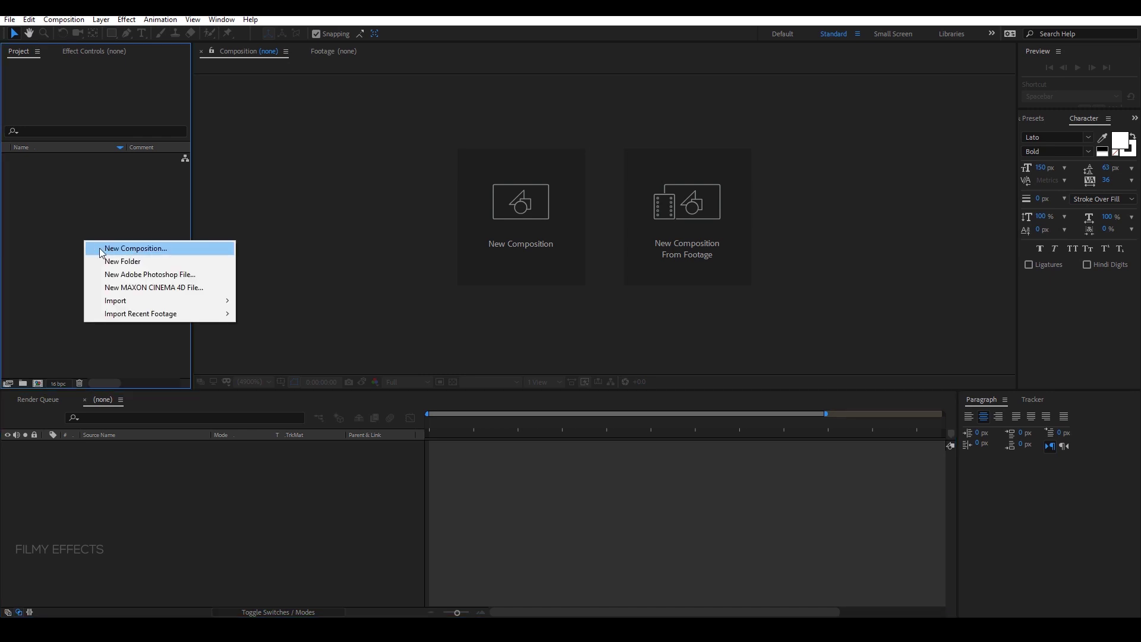
click(69, 77)
right_click(59, 230)
click(76, 240)
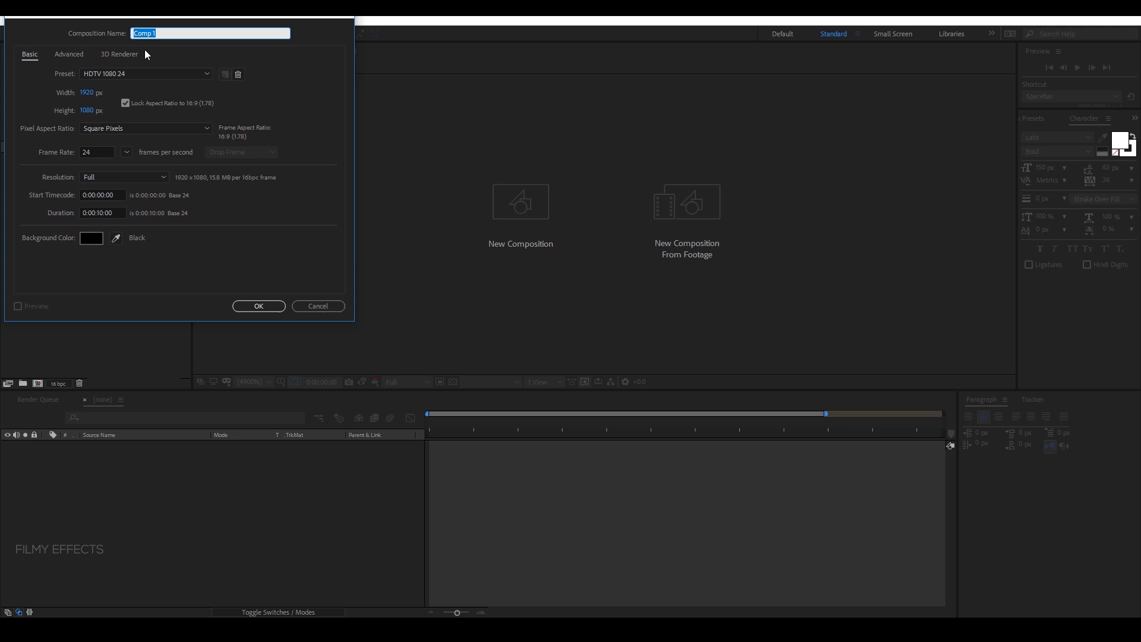
click(259, 307)
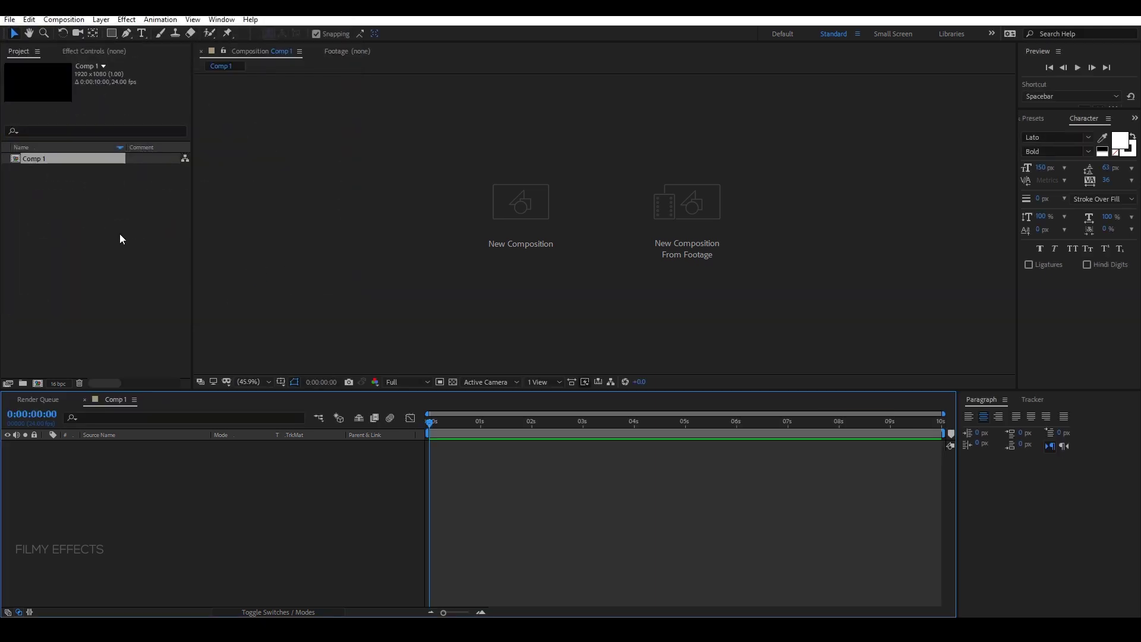
Add a new empty text layer to Comp 1
right_click(166, 519)
mouse_move(209, 388)
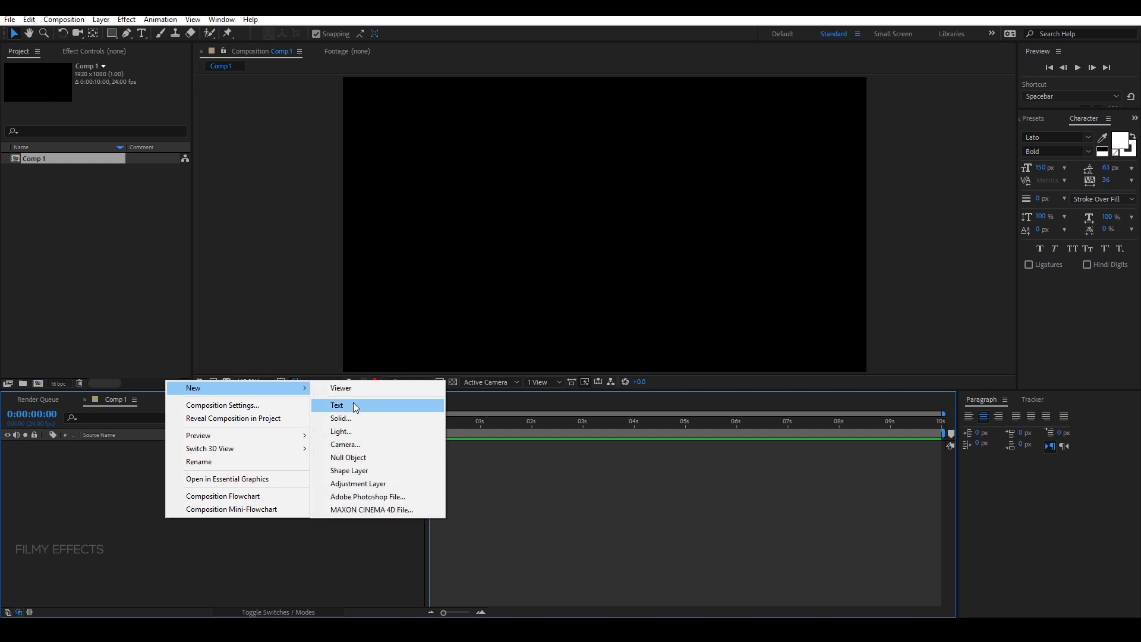
click(353, 405)
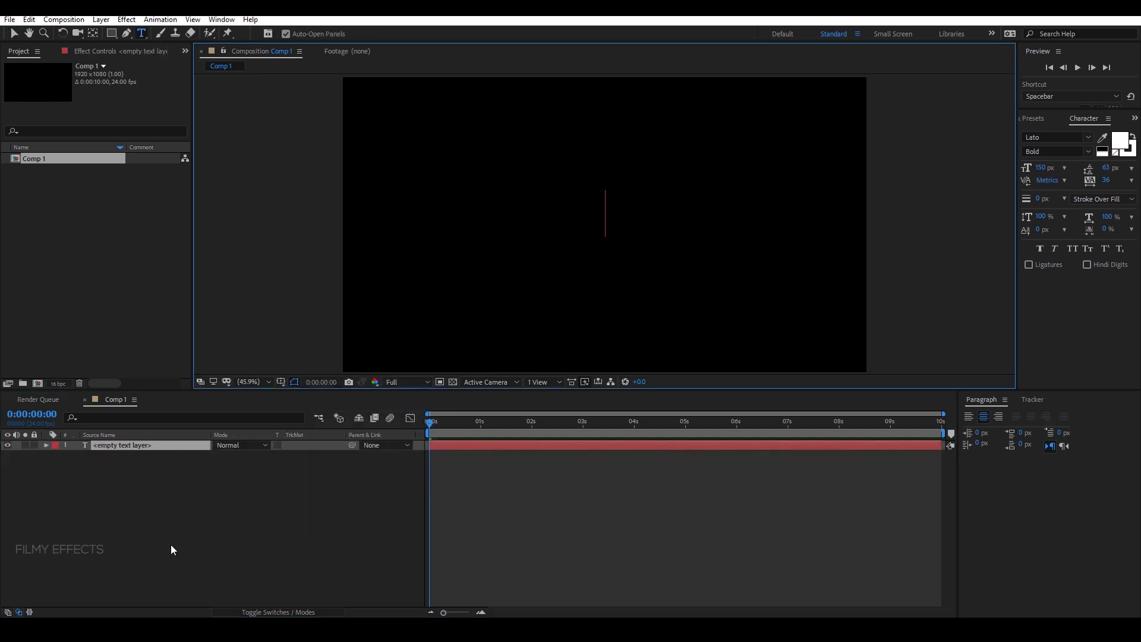
text(jabbd)
key(BackSpace)
key(BackSpace)
key(BackSpace)
click(1042, 118)
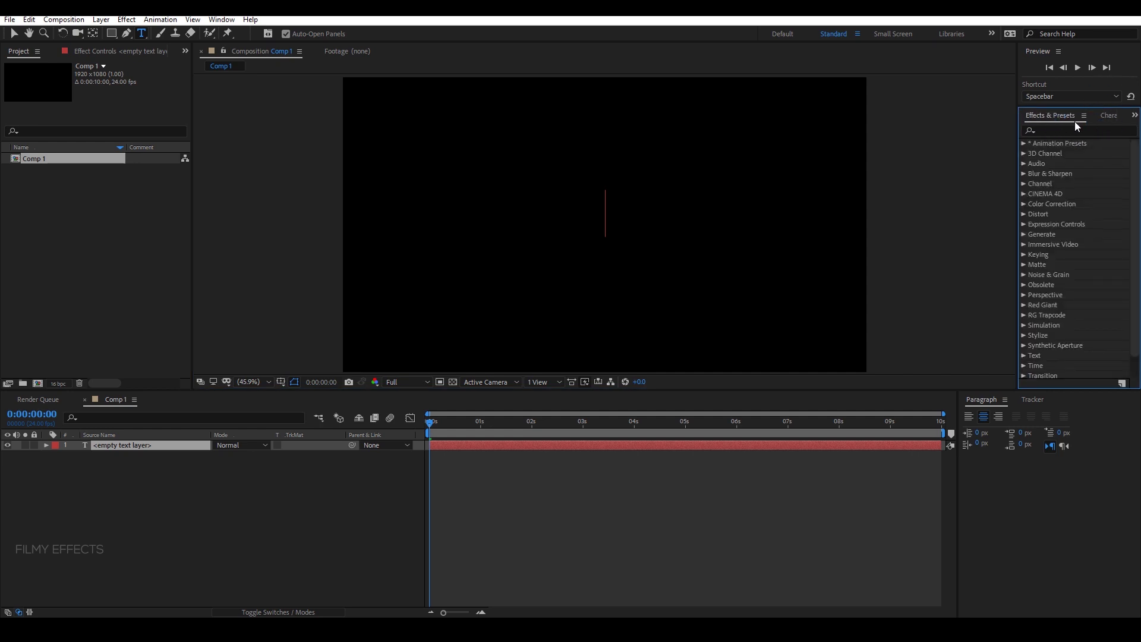
click(1108, 118)
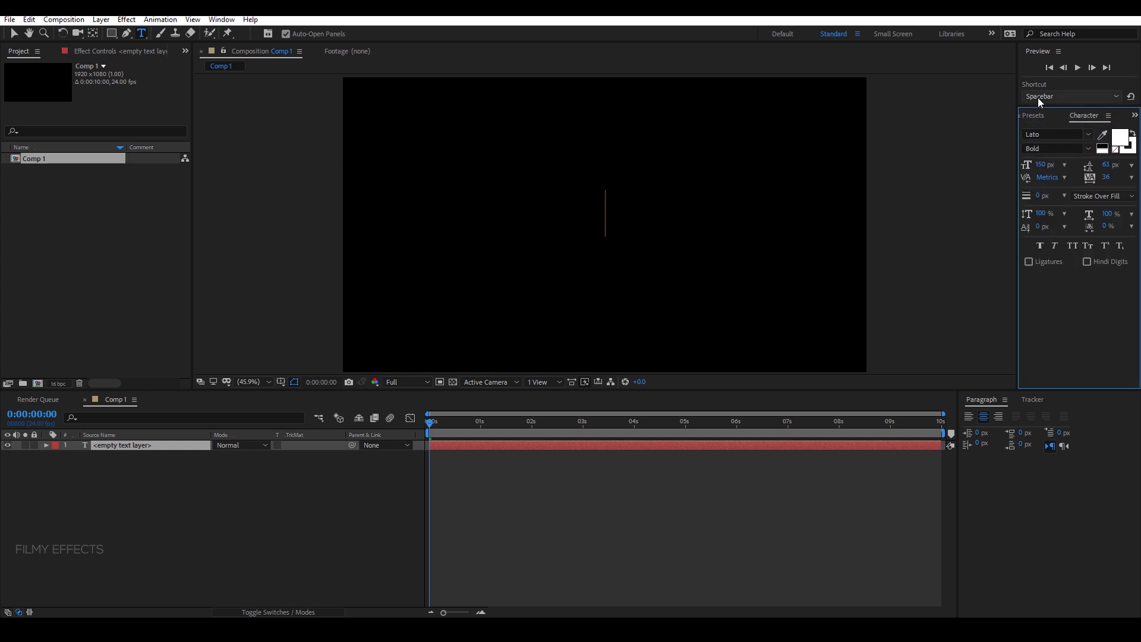
click(220, 21)
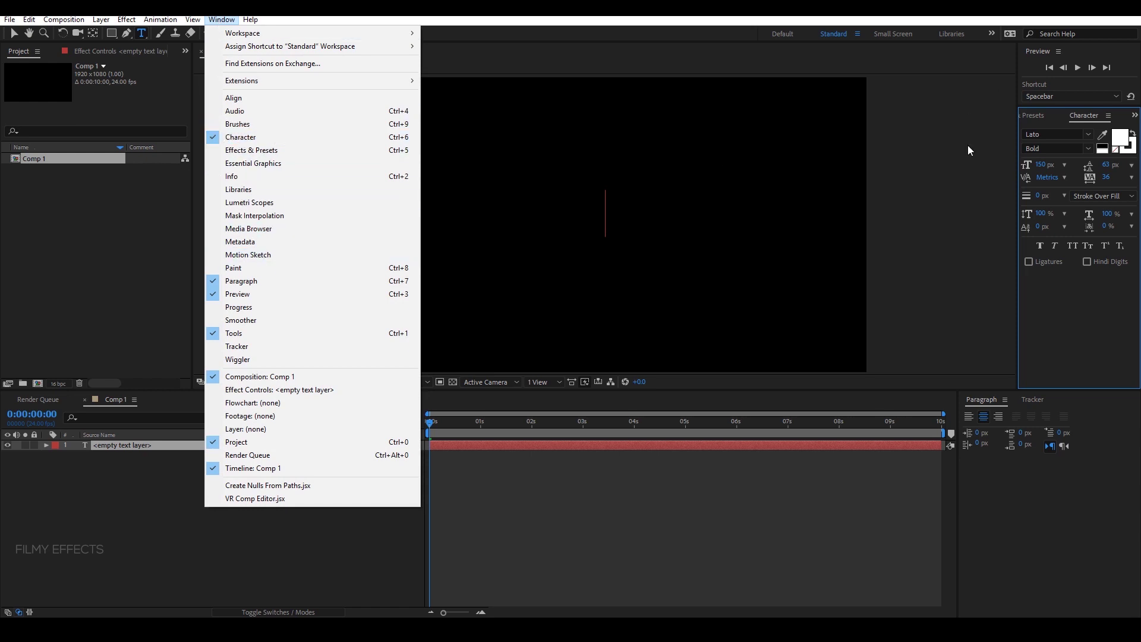
click(1094, 119)
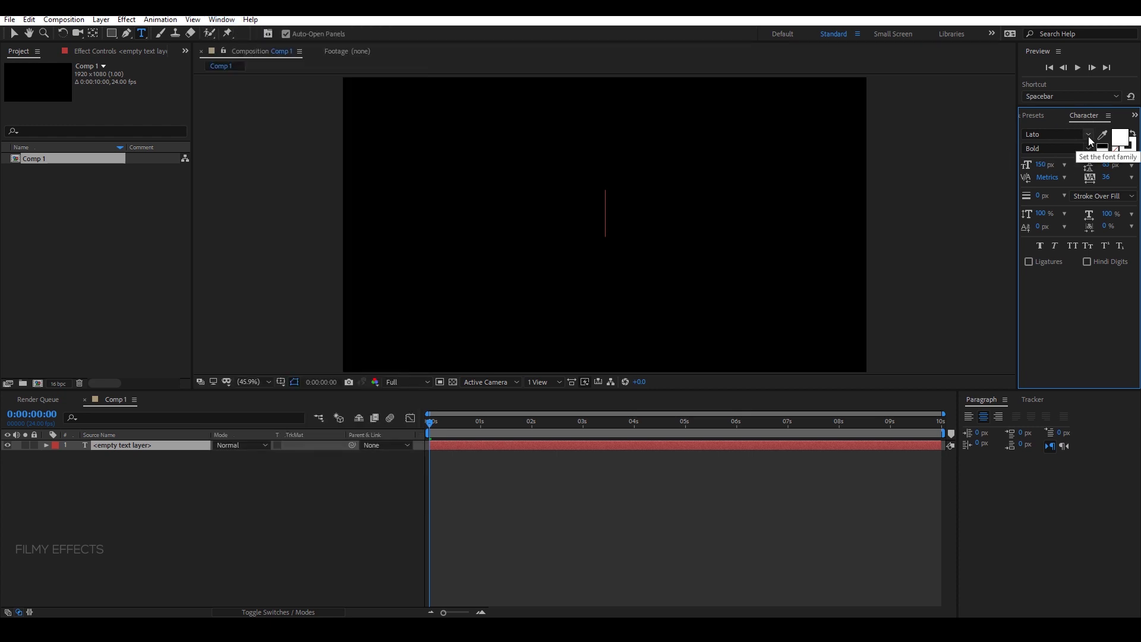
Switch the text layer's font from Lato Bold to Trinco Normal in the Character panel
click(1089, 136)
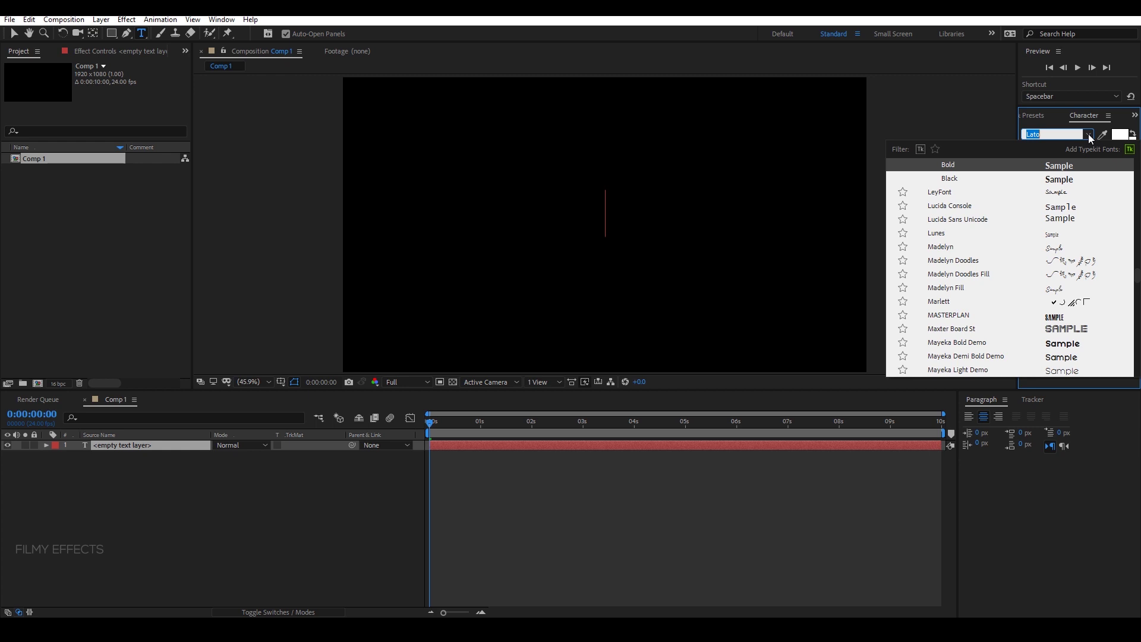
scroll(998, 271, down, 5)
scroll(986, 285, down, 4)
scroll(979, 306, up, 8)
scroll(978, 306, down, 5)
scroll(951, 305, down, 3)
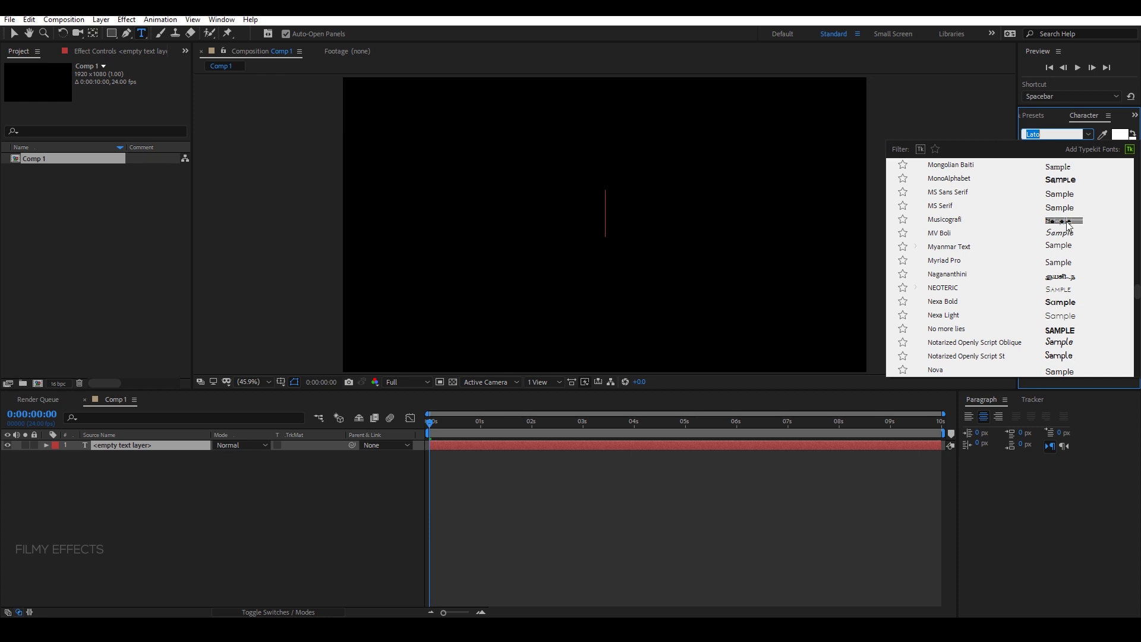
scroll(1049, 241, down, 3)
scroll(1049, 241, down, 1)
scroll(1048, 241, down, 5)
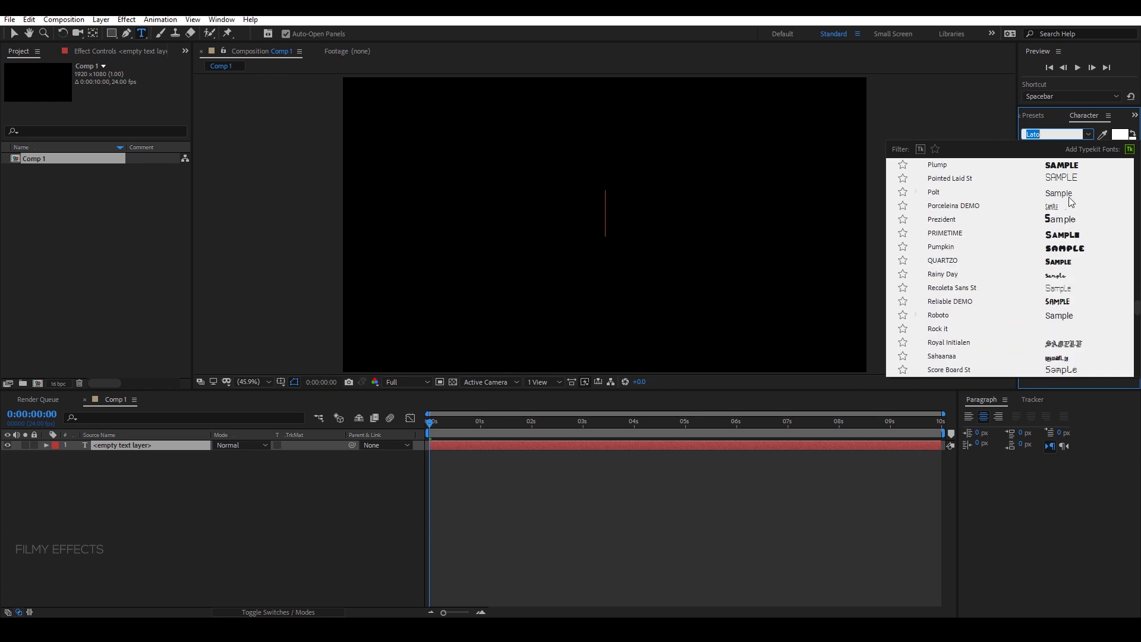
scroll(1034, 244, down, 5)
scroll(1046, 256, down, 2)
scroll(1062, 269, down, 2)
scroll(1057, 266, down, 5)
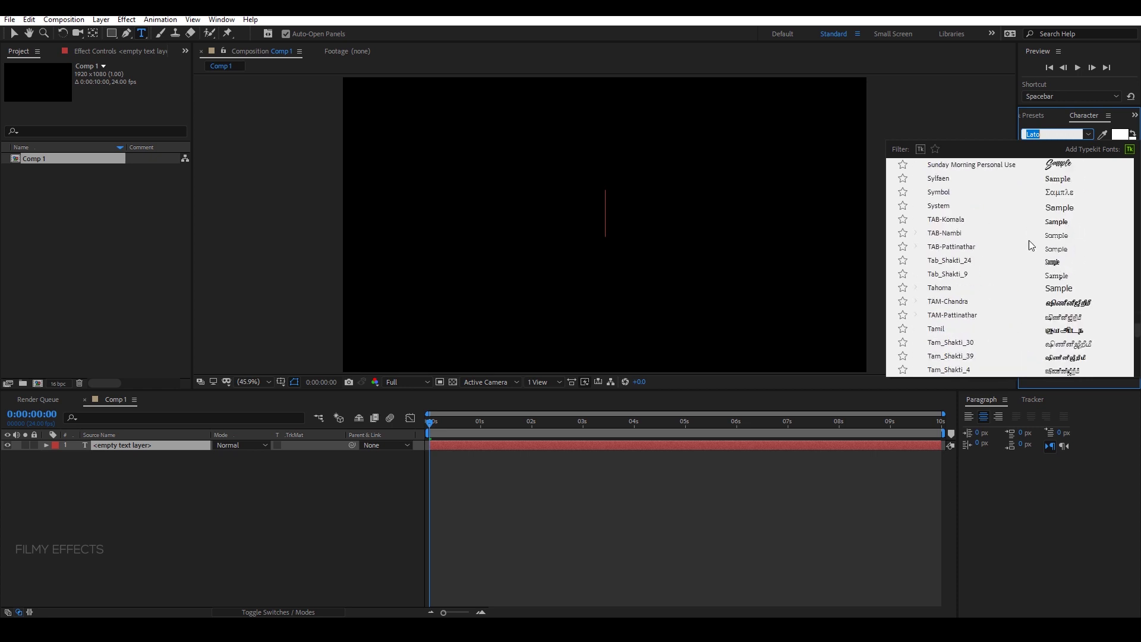
scroll(1056, 311, down, 1)
scroll(984, 321, up, 2)
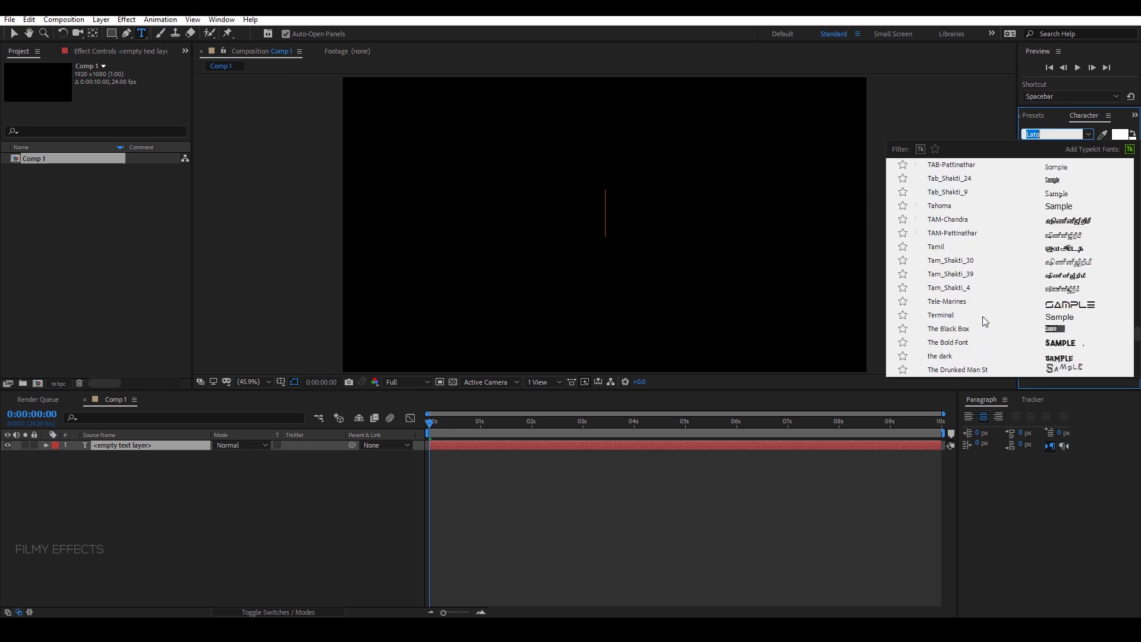
scroll(1040, 315, up, 1)
scroll(1040, 312, down, 3)
scroll(1040, 309, down, 2)
scroll(1039, 308, down, 3)
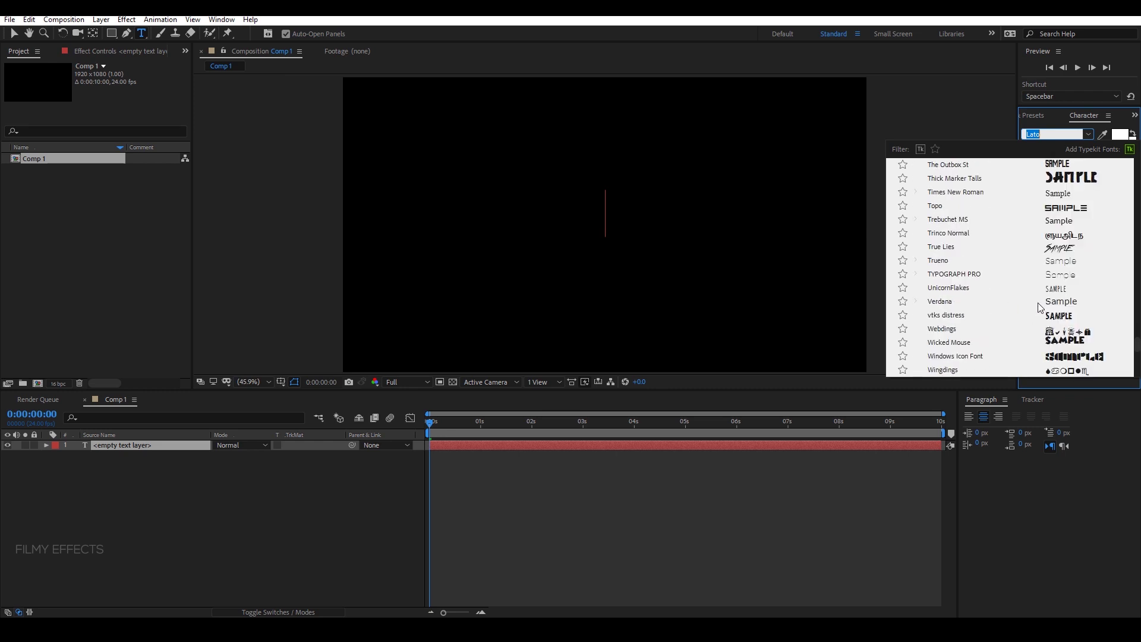
click(1063, 236)
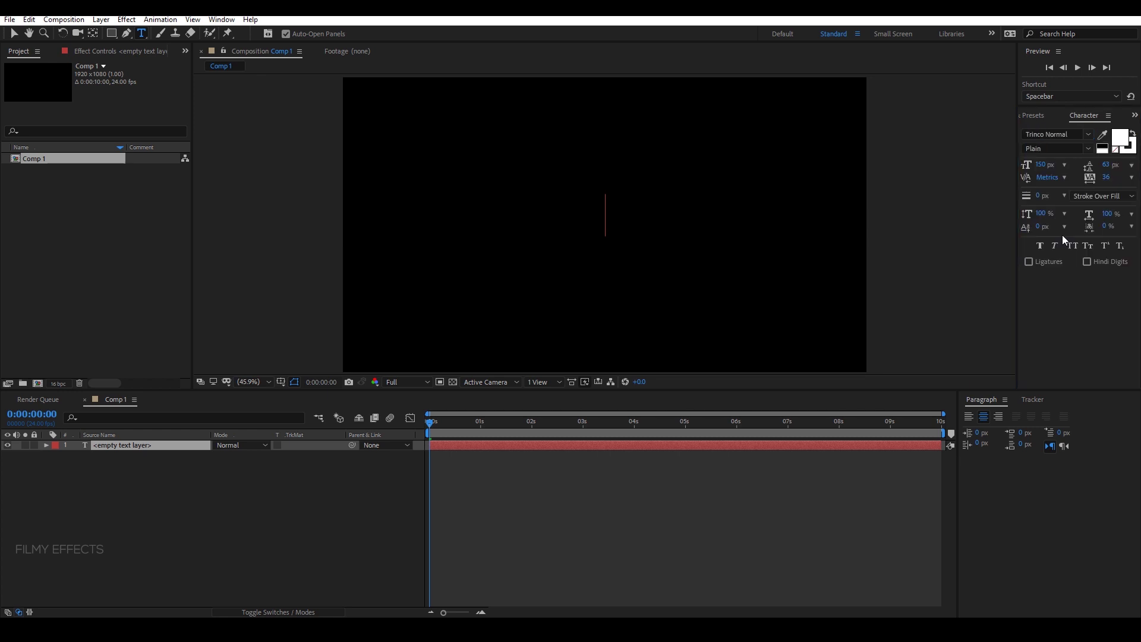
Type jkpo in Trinco Normal so the text reads தமிழ், then check the glyphs
text(jk)
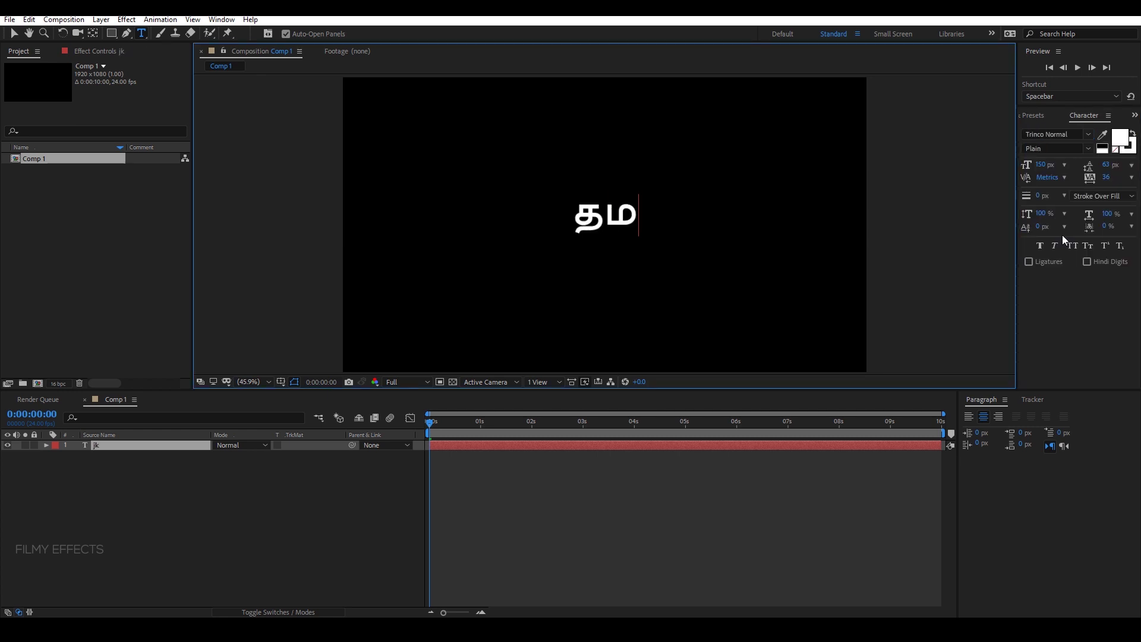
text(po;)
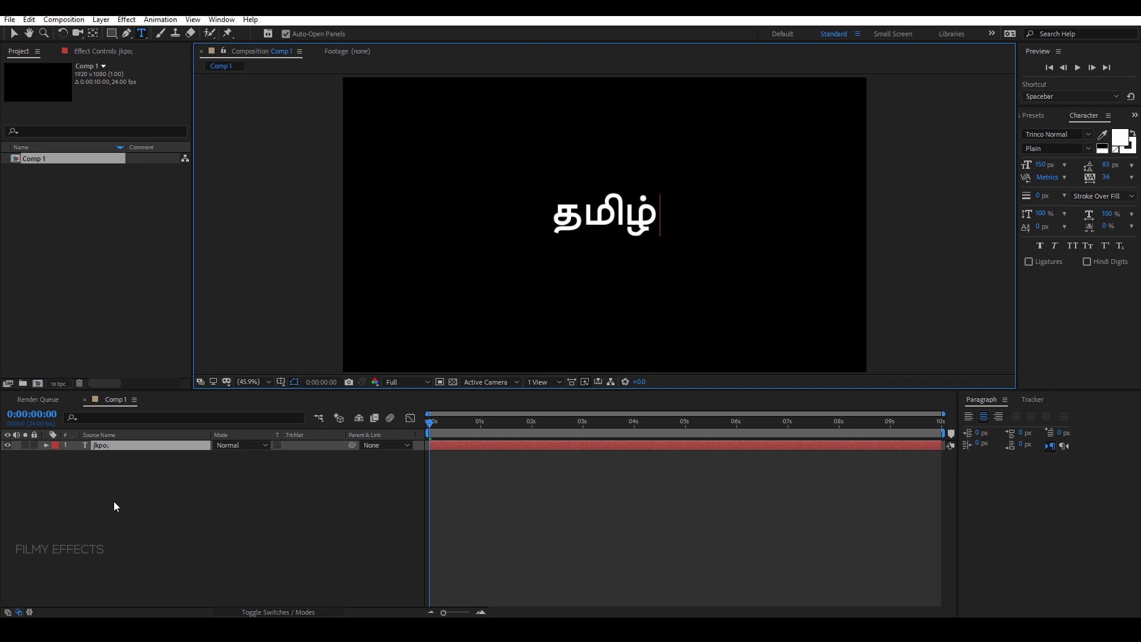
mouse_move(584, 214)
mouse_down()
mouse_move(648, 212)
mouse_move(628, 212)
mouse_up()
key(Left)
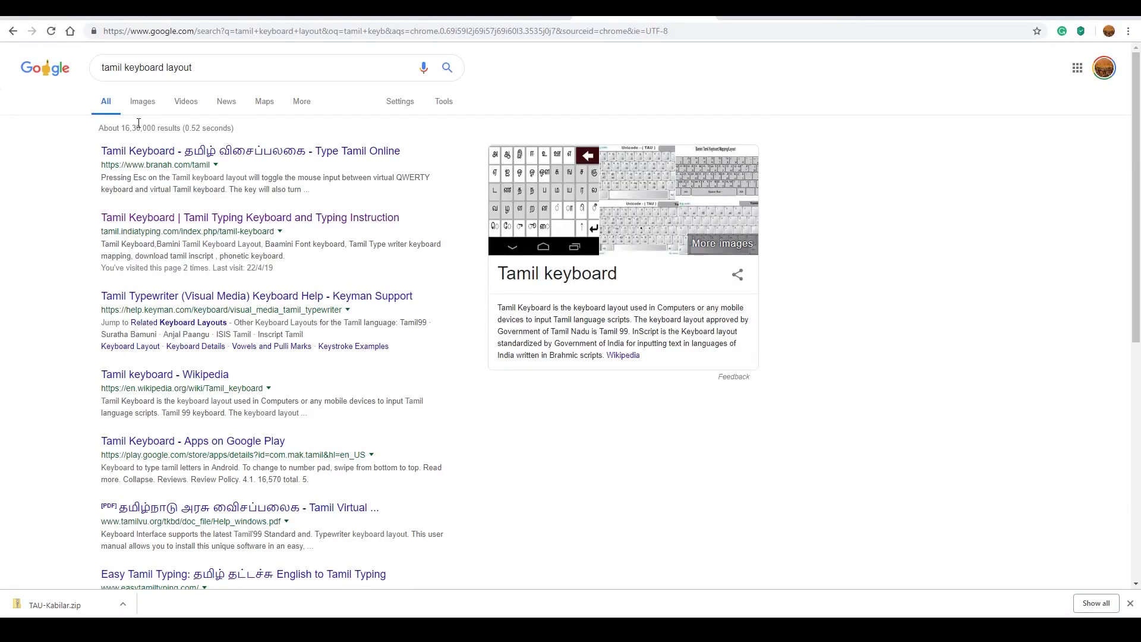
Show image results for 'tamil keyboard layout' and enlarge the TAU typewriter layout image
click(143, 102)
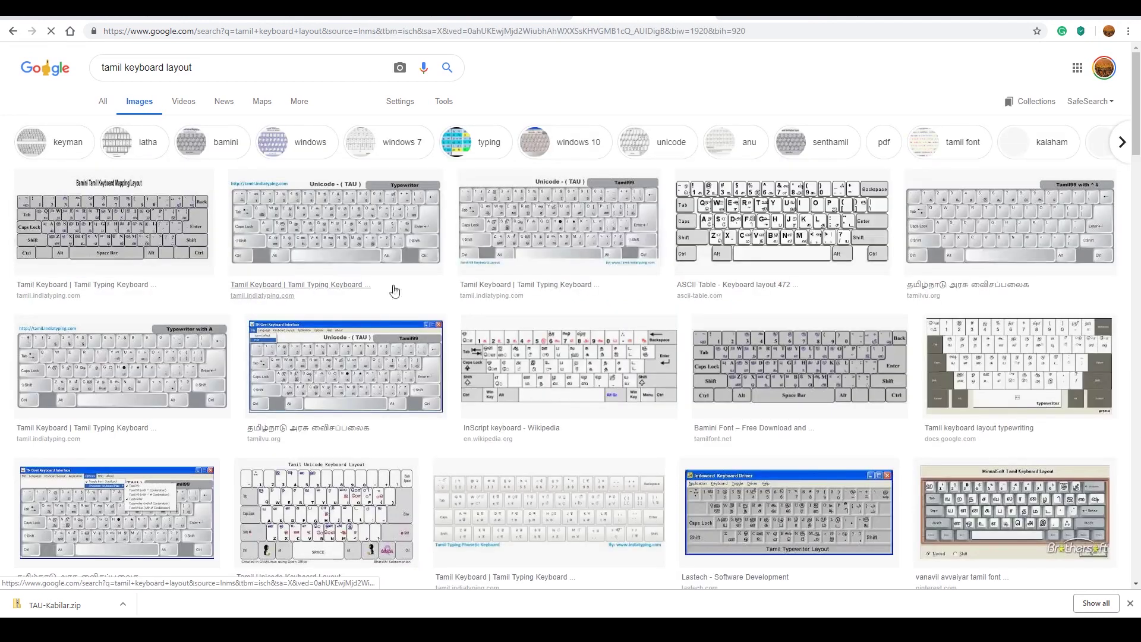
click(270, 244)
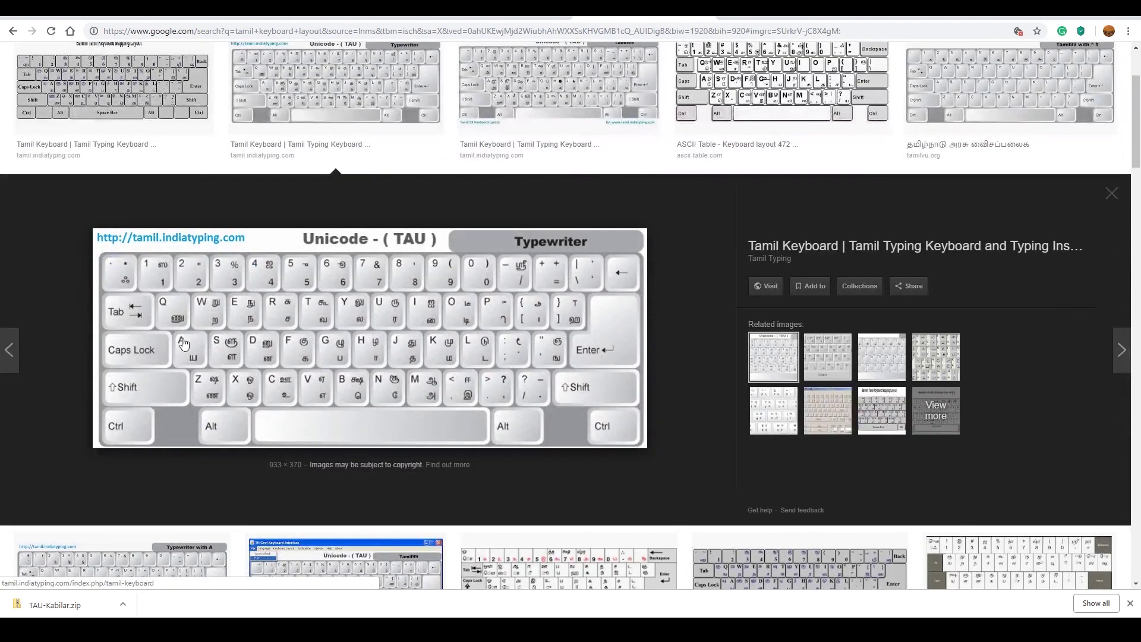